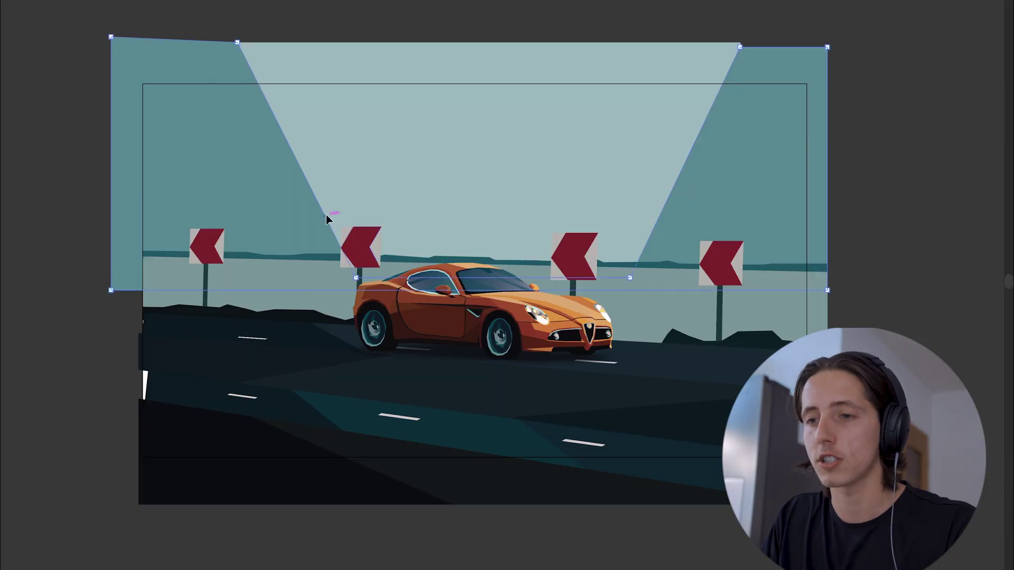
Draw a pale angular highlight shape across the middle of the sky with the Pen tool
{"action": "scroll", "coordinate": [325, 214], "scroll_direction": "up", "scroll_amount": 2}
{"action": "scroll", "coordinate": [310, 216], "scroll_direction": "up", "scroll_amount": 2}
{"action": "key", "text": "p"}
{"action": "scroll", "coordinate": [380, 232], "scroll_direction": "down", "scroll_amount": 5}
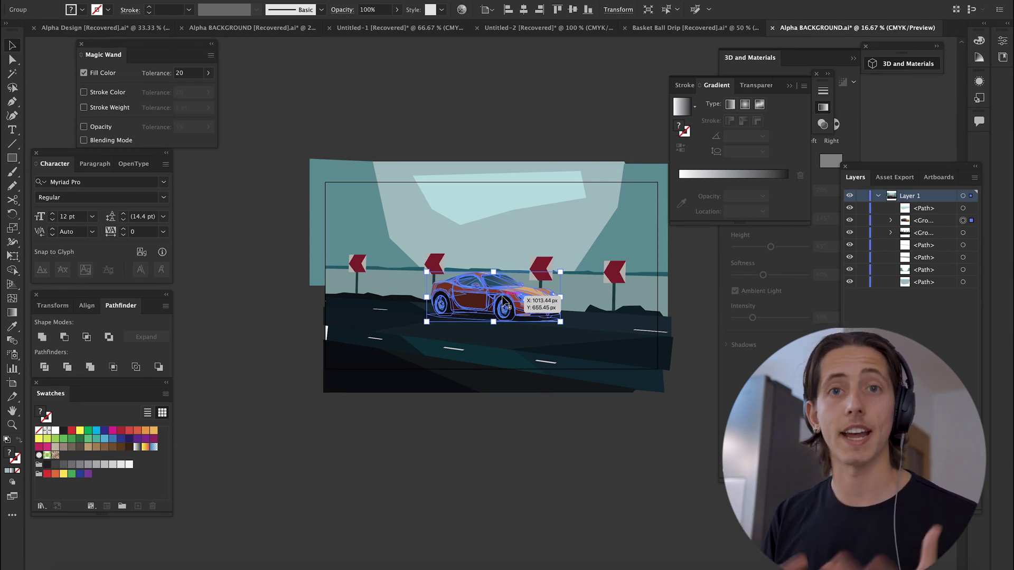
Select the road group together with the car and delete both, leaving only the sky and background shapes
{"action": "left_click", "coordinate": [478, 335], "text": "shift"}
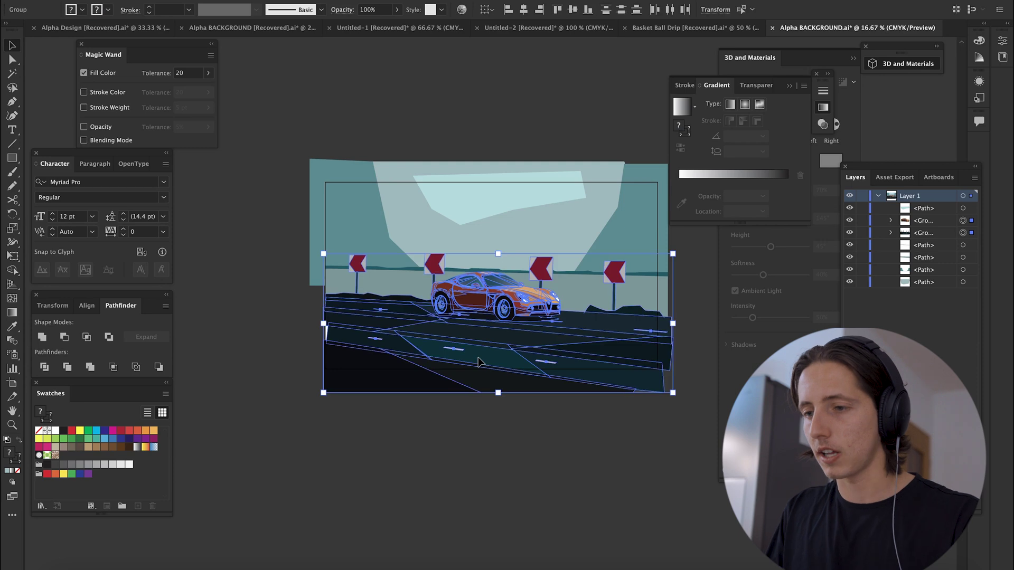
{"action": "key", "text": "Delete"}
{"action": "scroll", "coordinate": [488, 360], "scroll_direction": "right", "scroll_amount": 1}
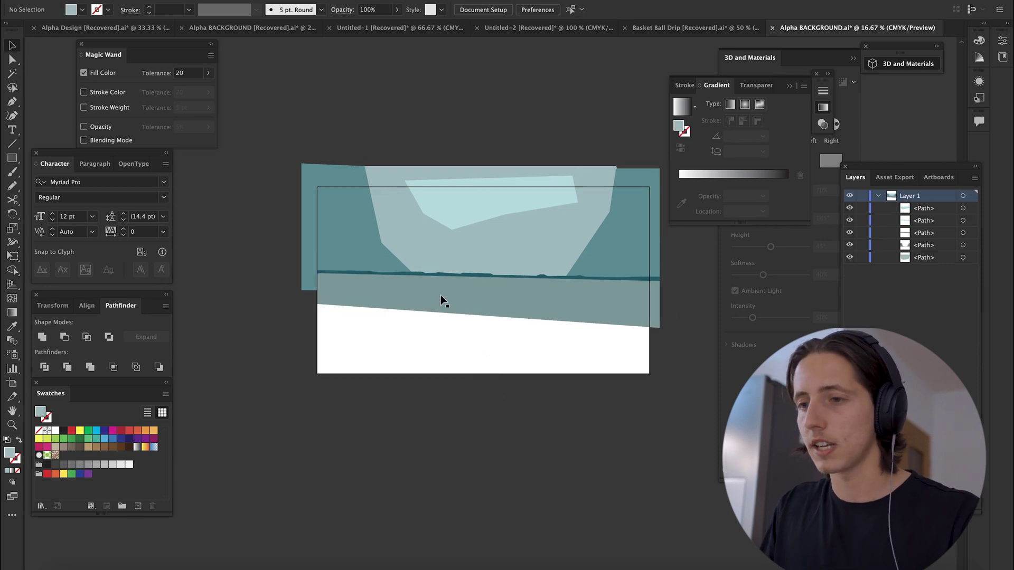
Export the background as a PNG at Medium (150 ppi) resolution with a transparent background
{"action": "left_click", "coordinate": [87, 1]}
{"action": "mouse_move", "coordinate": [158, 209]}
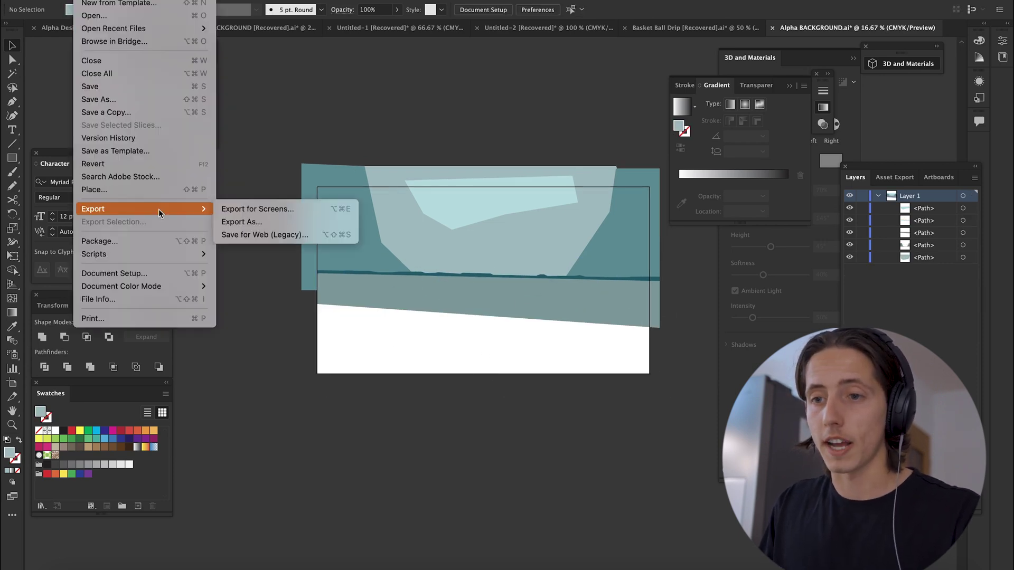
{"action": "left_click", "coordinate": [260, 221]}
{"action": "left_click", "coordinate": [388, 231]}
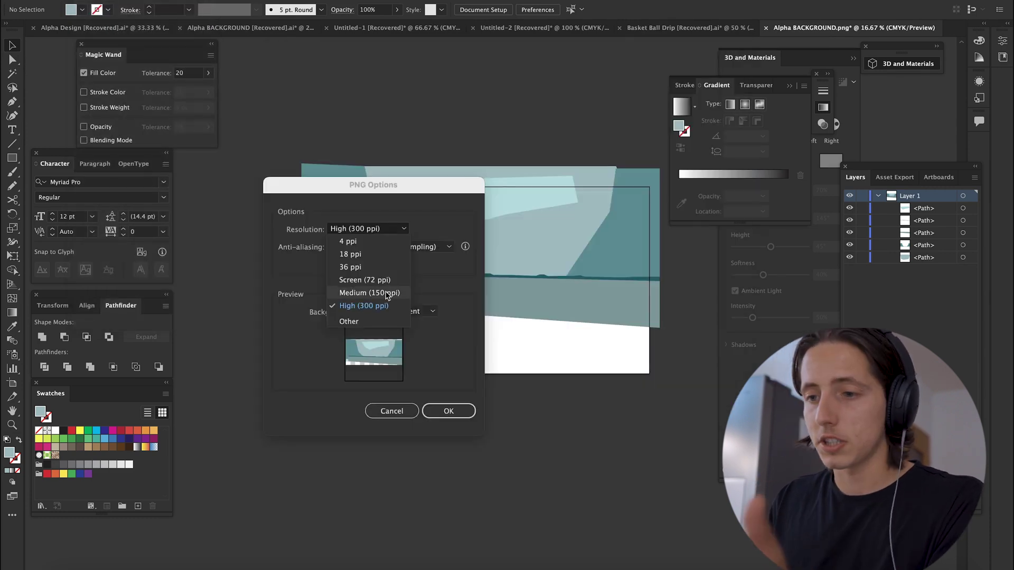
{"action": "left_click", "coordinate": [387, 305]}
{"action": "left_click", "coordinate": [374, 229]}
{"action": "left_click", "coordinate": [375, 293]}
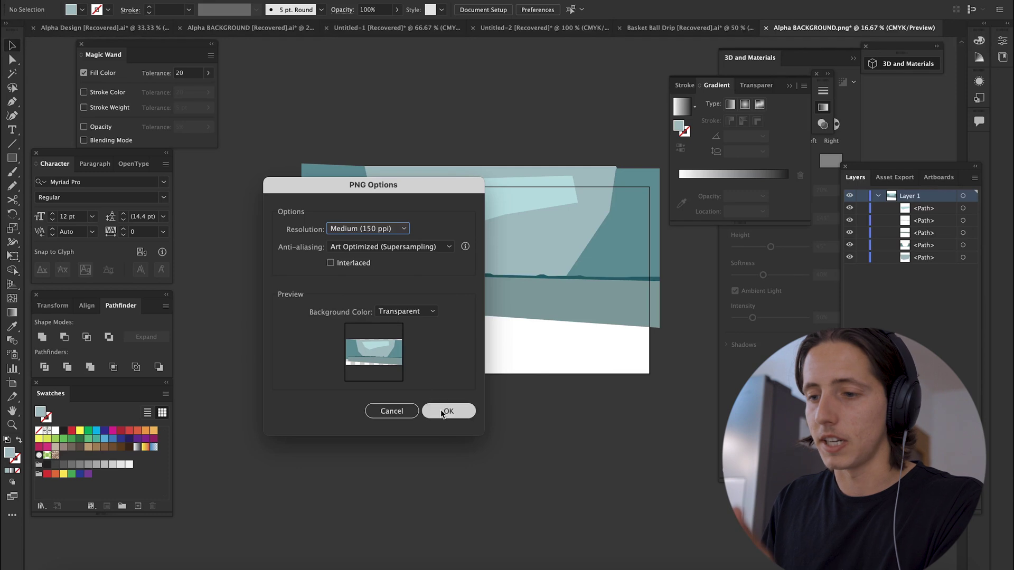
{"action": "left_click", "coordinate": [450, 417]}
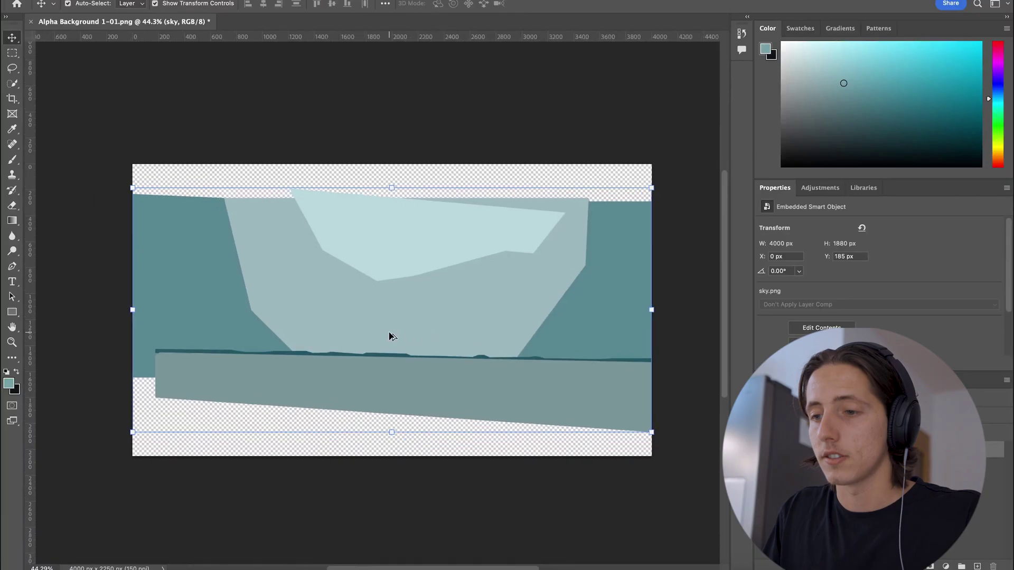
In Photoshop, apply a Motion Blur with an angle of -7° and a distance of 150 pixels to the sky layer
{"action": "left_click_drag", "start_coordinate": [448, 383], "coordinate": [441, 373]}
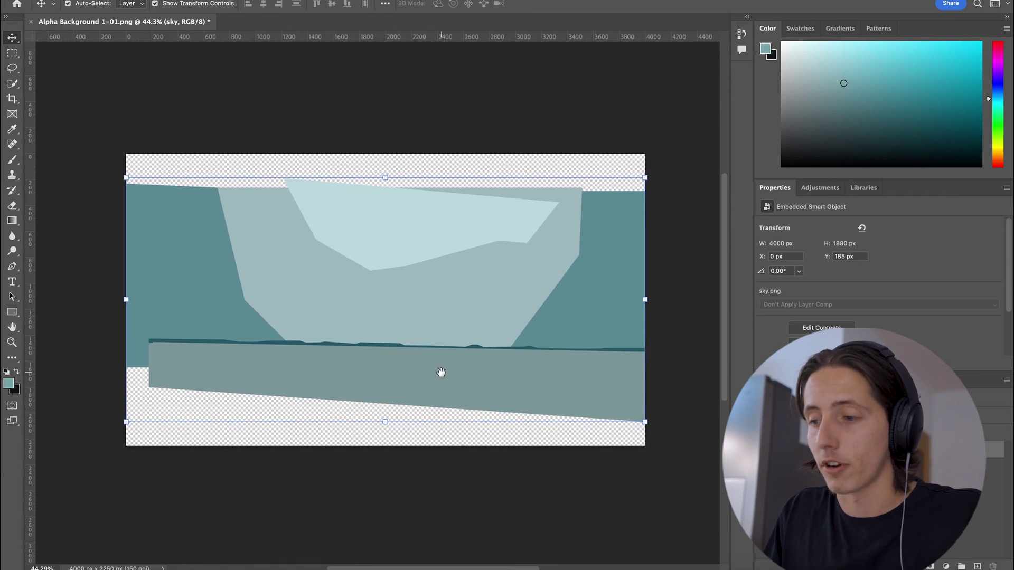
{"action": "left_click", "coordinate": [272, 0]}
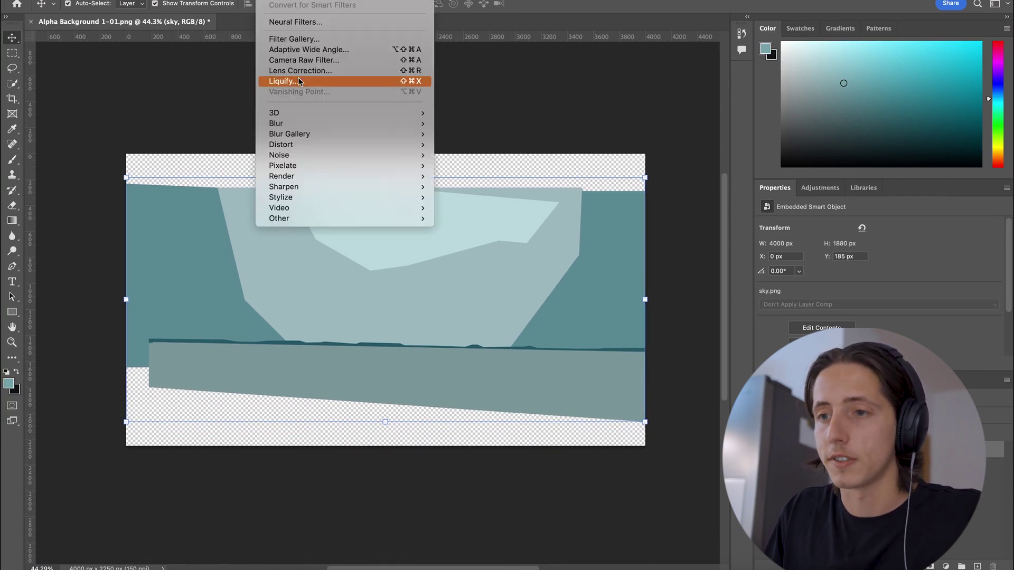
{"action": "mouse_move", "coordinate": [306, 122]}
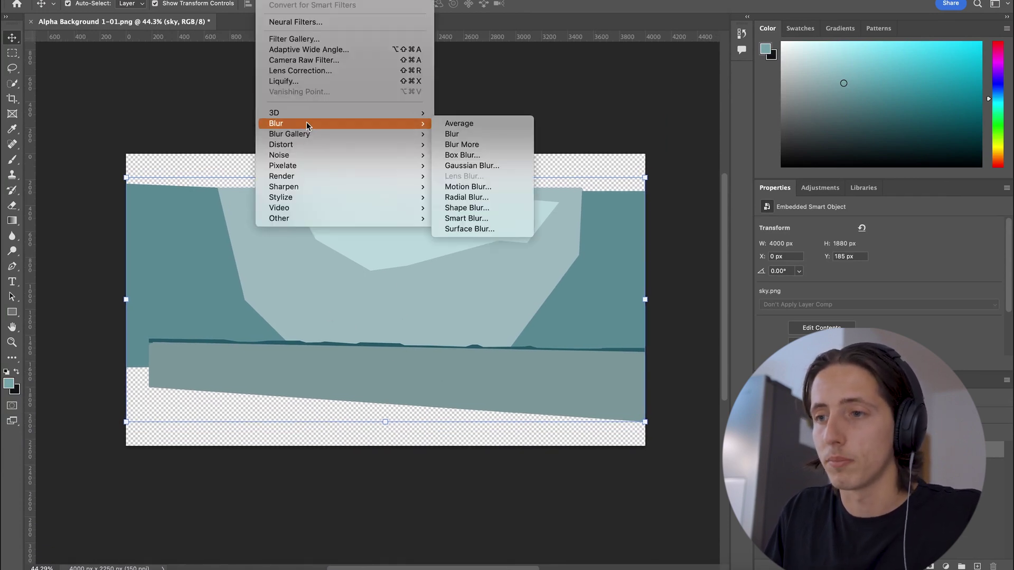
{"action": "left_click", "coordinate": [511, 188]}
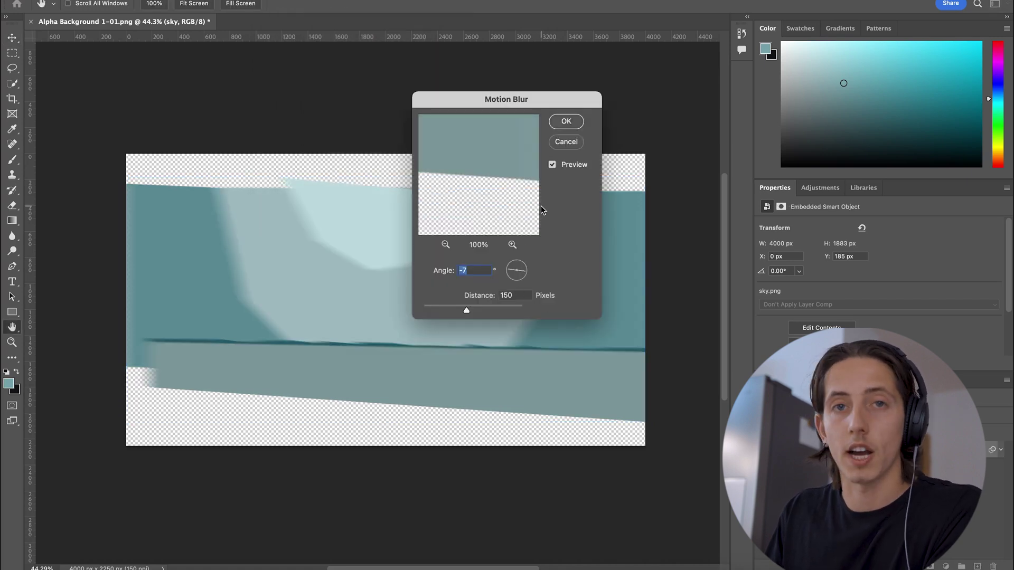
{"action": "key", "text": "Return"}
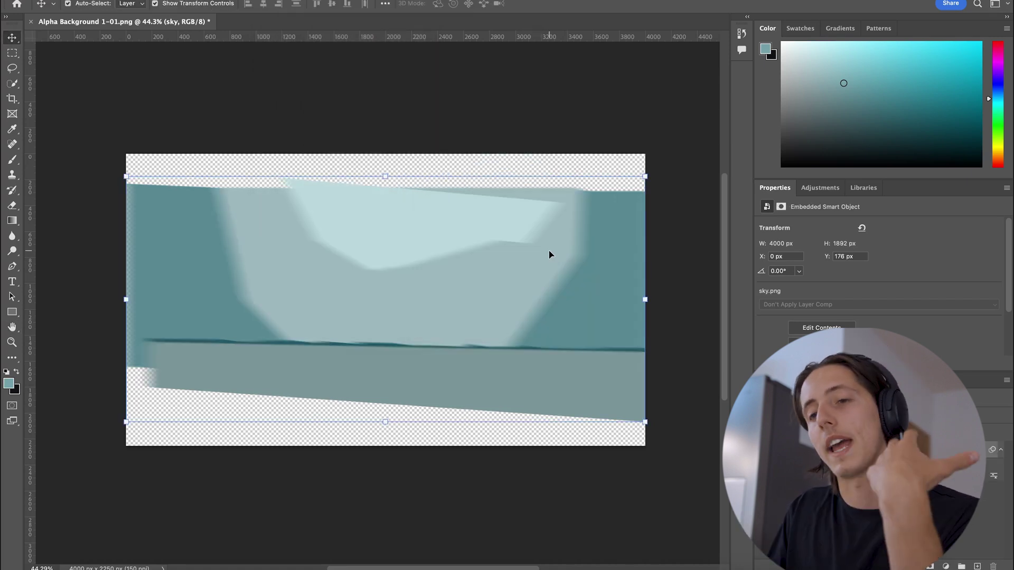
Switch to Illustrator and place cmon.png and FRONT.png from the Alpha Broll folder onto the car's artboard
{"action": "left_click", "coordinate": [666, 568]}
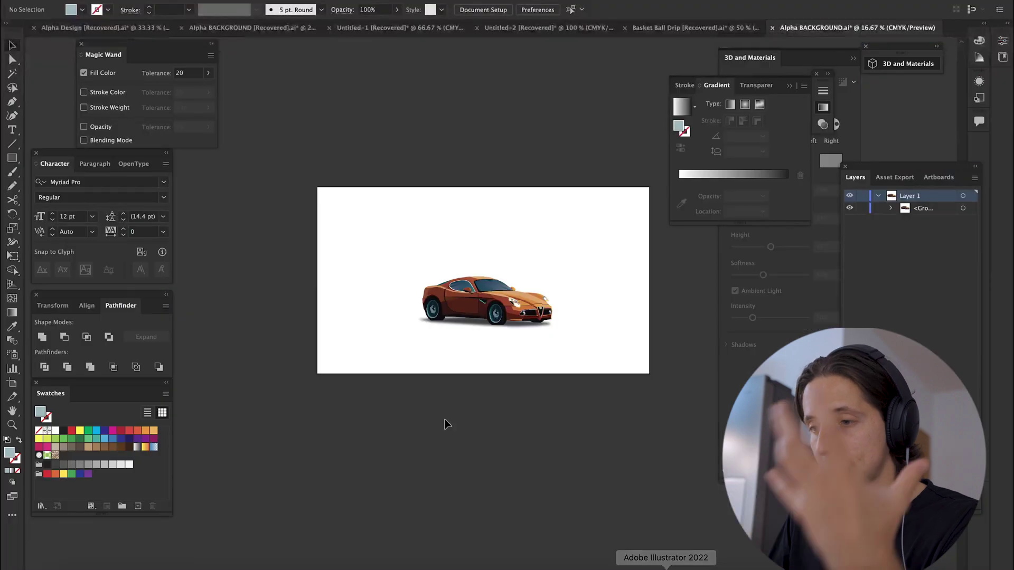
{"action": "left_click_drag", "start_coordinate": [178, 394], "coordinate": [643, 381]}
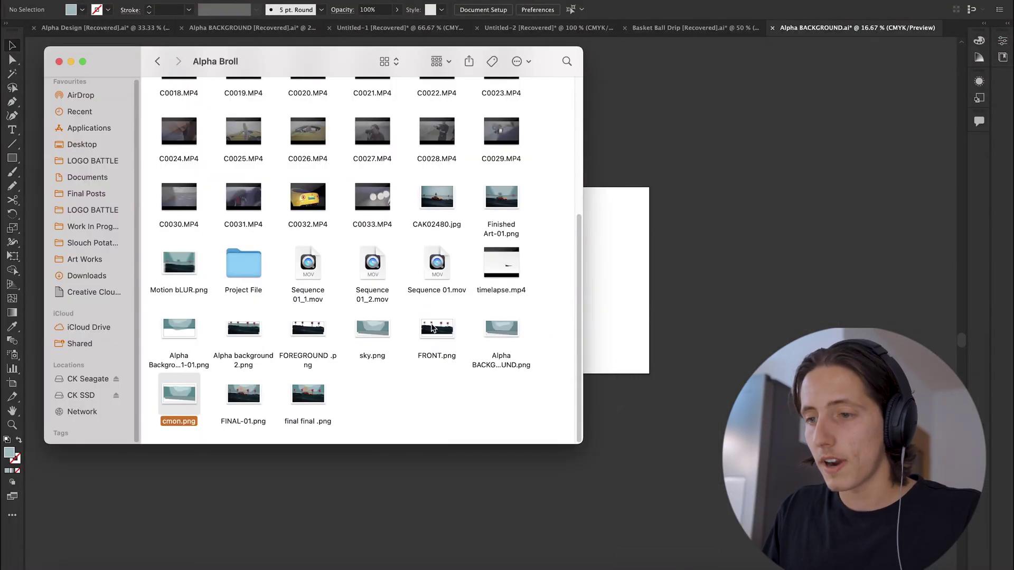
{"action": "left_click", "coordinate": [432, 330]}
{"action": "key", "text": "space"}
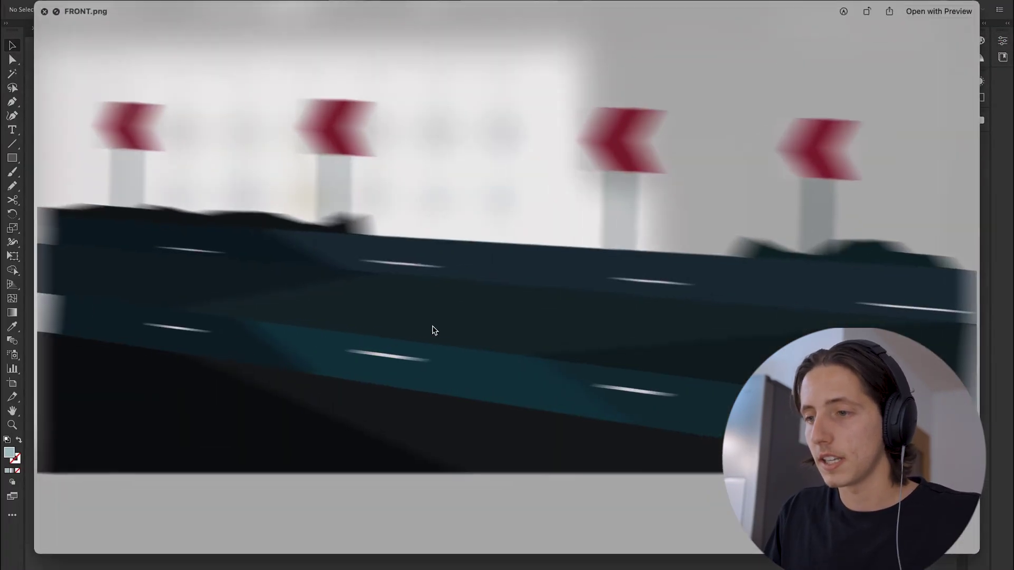
{"action": "key", "text": "space"}
{"action": "left_click_drag", "start_coordinate": [433, 330], "coordinate": [688, 340]}
{"action": "left_click_drag", "start_coordinate": [619, 428], "coordinate": [421, 478]}
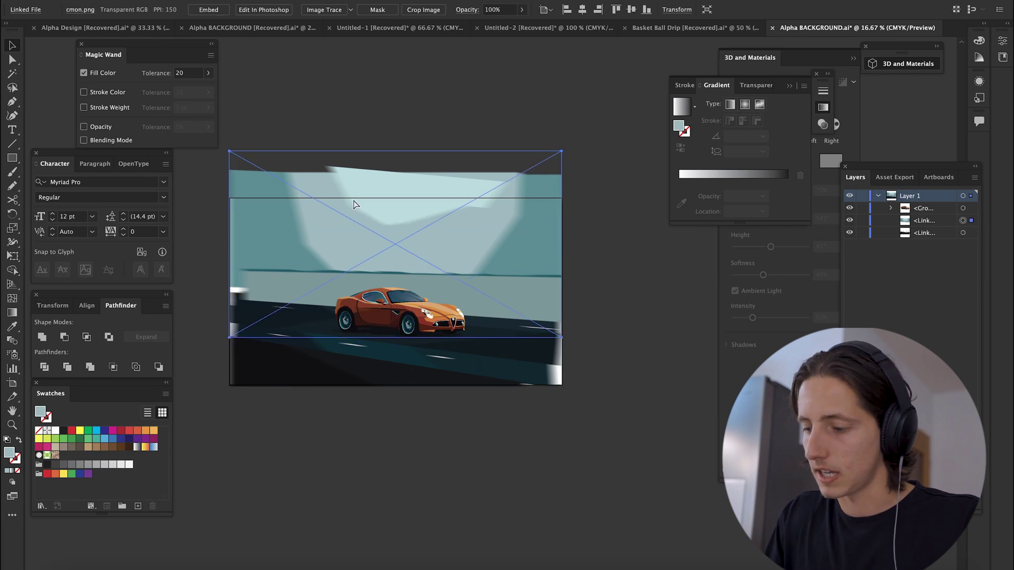
Send the blurred sky image cmon.png backward, behind the blurred road and signs image
{"action": "key", "text": "super+["}
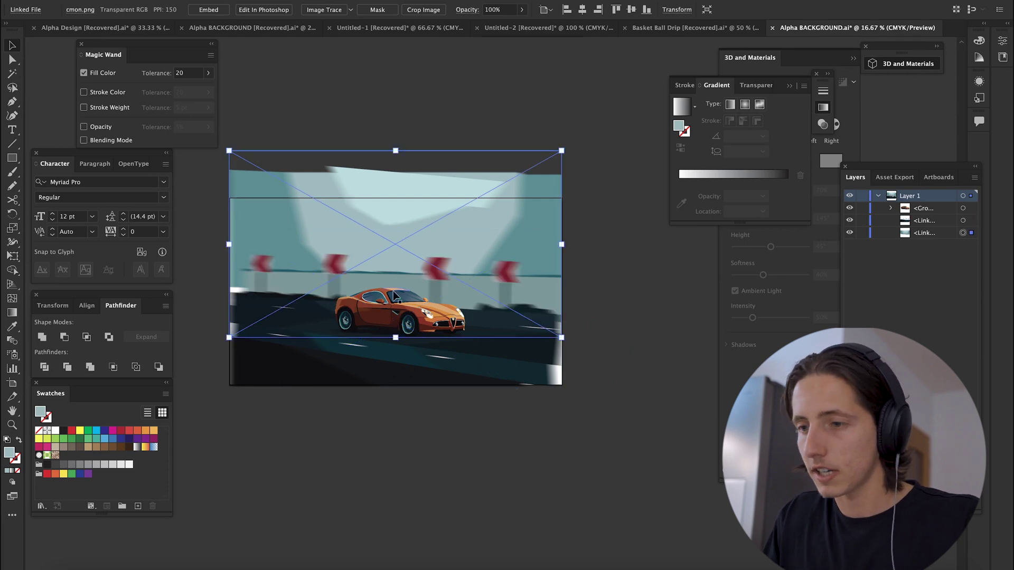
{"action": "scroll", "coordinate": [401, 301], "scroll_direction": "left", "scroll_amount": 2}
{"action": "scroll", "coordinate": [416, 391], "scroll_direction": "up", "scroll_amount": 1}
{"action": "left_click_drag", "start_coordinate": [517, 342], "coordinate": [513, 312]}
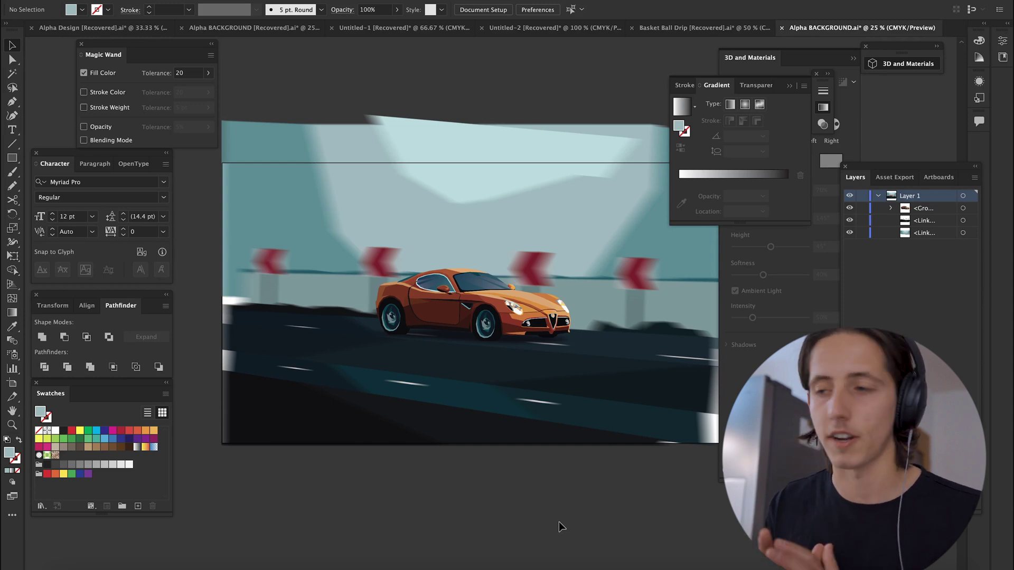
Open the Untitled-2 document and examine the cut-out photo composite of the man and the statue up close
{"action": "left_click", "coordinate": [515, 34]}
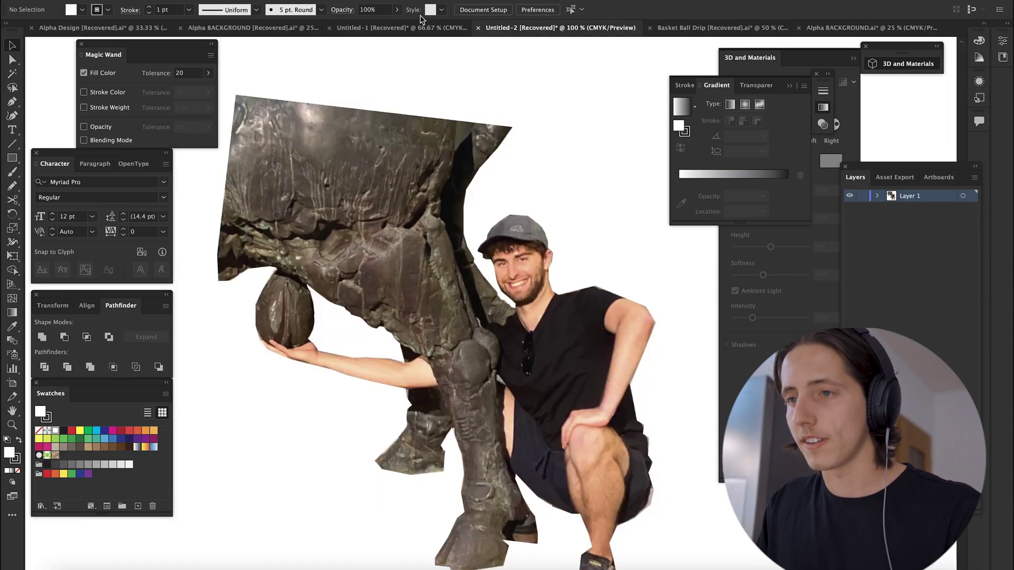
{"action": "scroll", "coordinate": [464, 241], "scroll_direction": "up", "scroll_amount": 5}
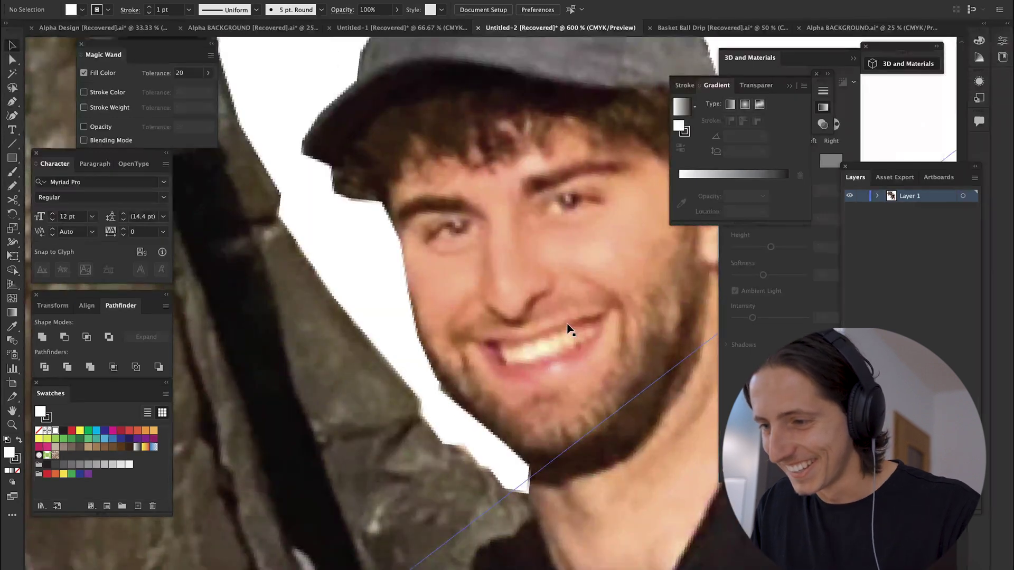
{"action": "scroll", "coordinate": [567, 330], "scroll_direction": "down", "scroll_amount": 6}
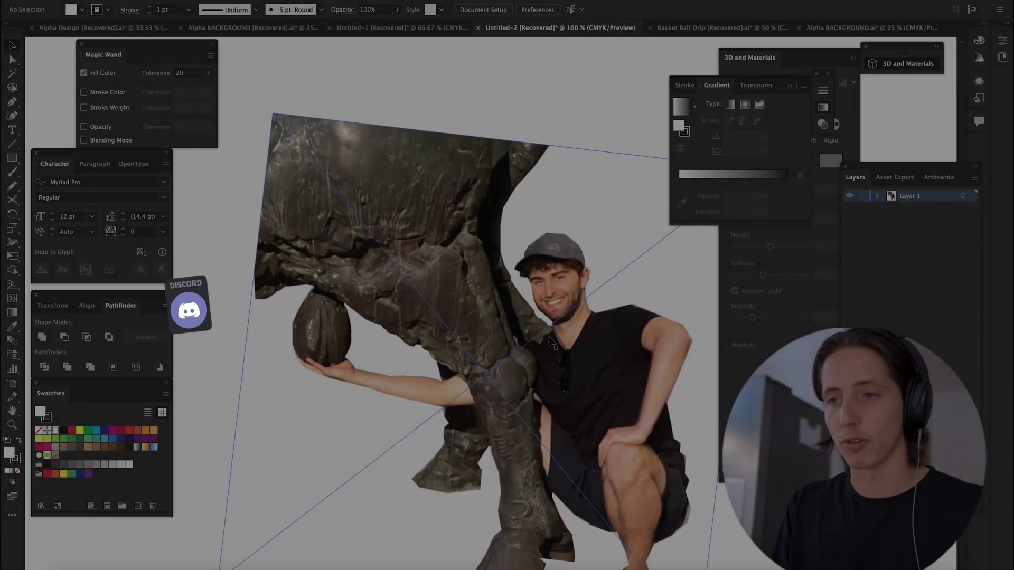
{"action": "scroll", "coordinate": [550, 337], "scroll_direction": "down", "scroll_amount": 3}
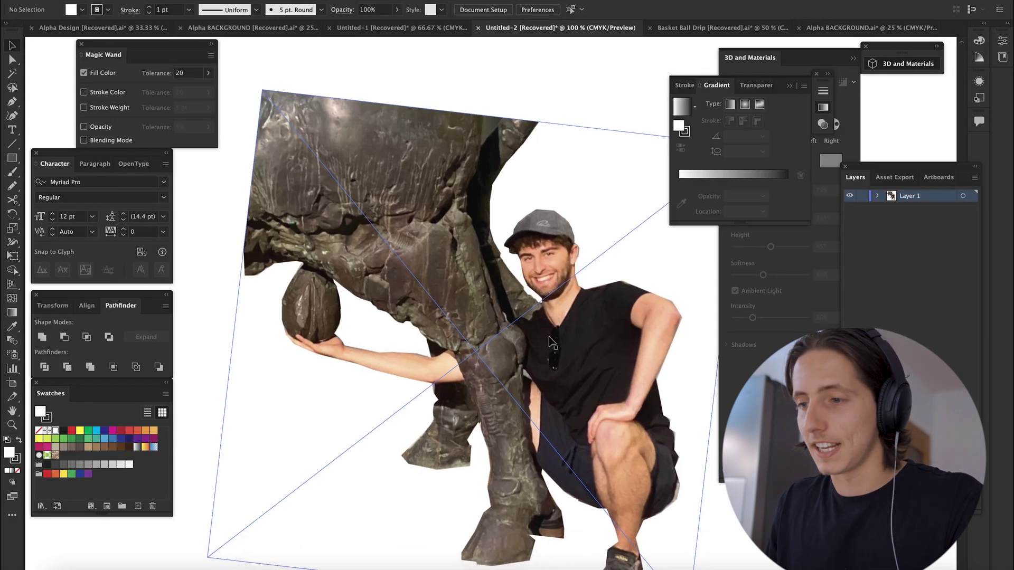
{"action": "scroll", "coordinate": [549, 336], "scroll_direction": "right", "scroll_amount": 2}
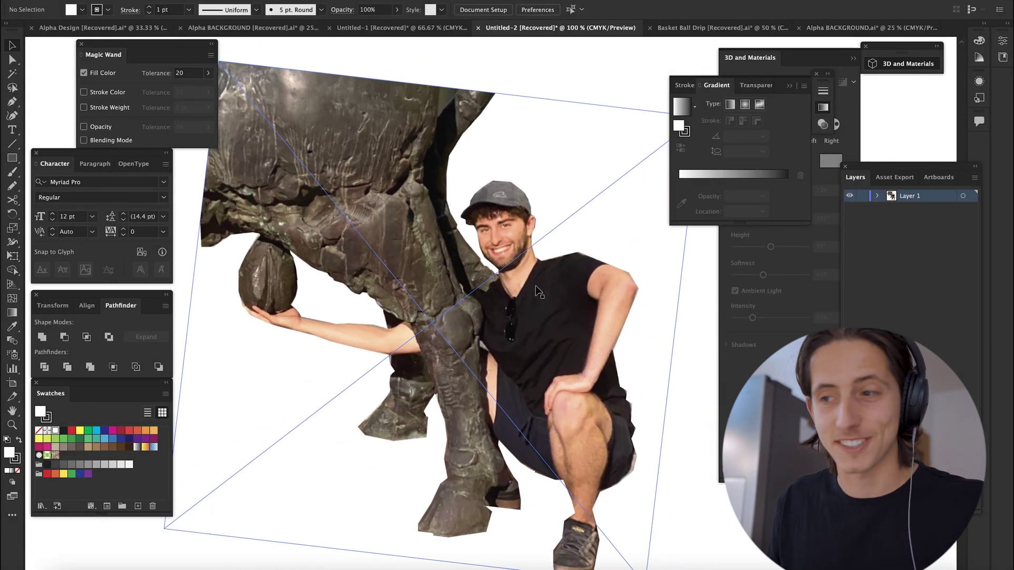
{"action": "scroll", "coordinate": [502, 233], "scroll_direction": "up", "scroll_amount": 10}
{"action": "scroll", "coordinate": [502, 234], "scroll_direction": "down", "scroll_amount": 8}
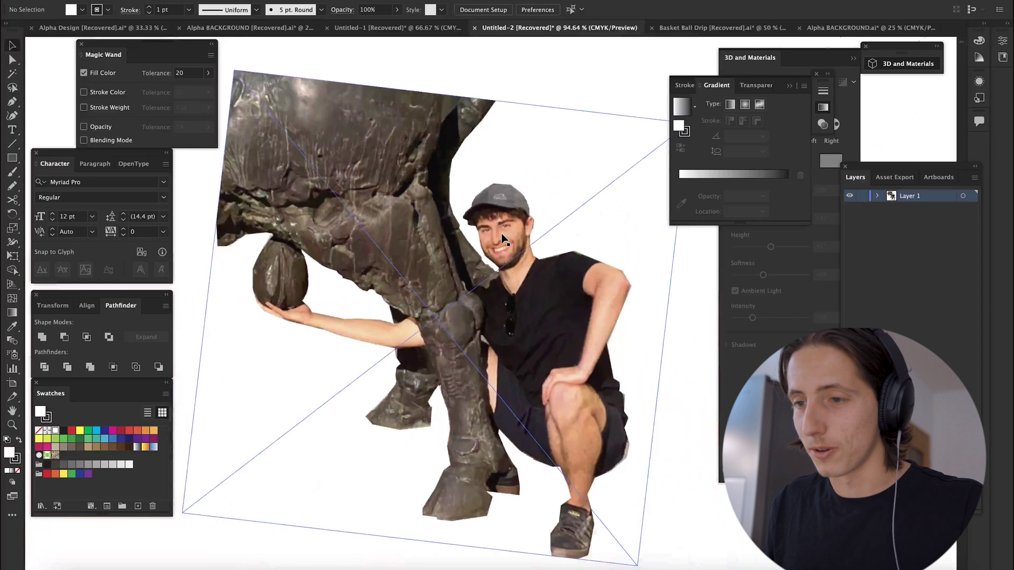
{"action": "scroll", "coordinate": [612, 239], "scroll_direction": "up", "scroll_amount": 6}
{"action": "scroll", "coordinate": [406, 411], "scroll_direction": "down", "scroll_amount": 5}
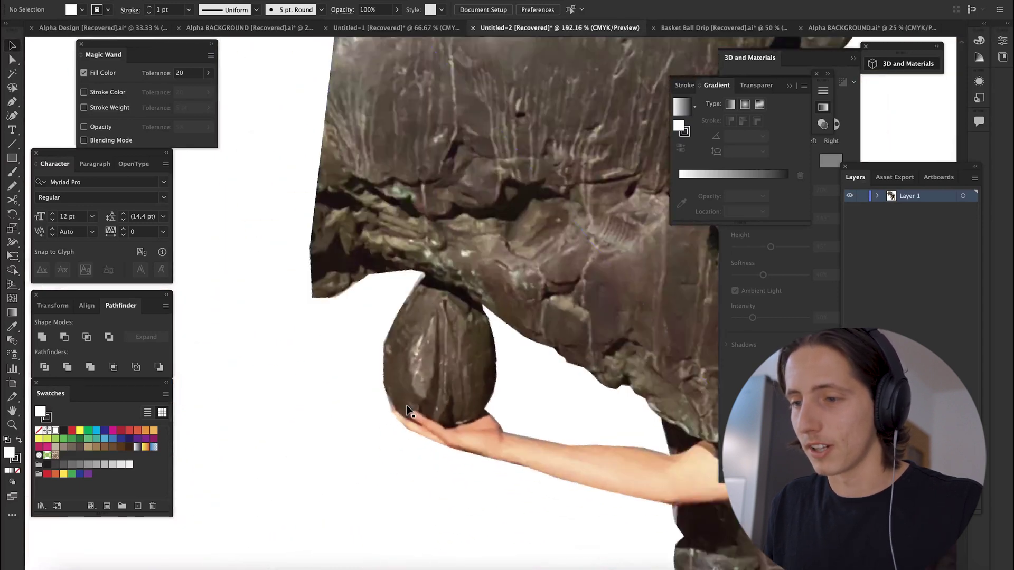
{"action": "key", "text": "ctrl+1"}
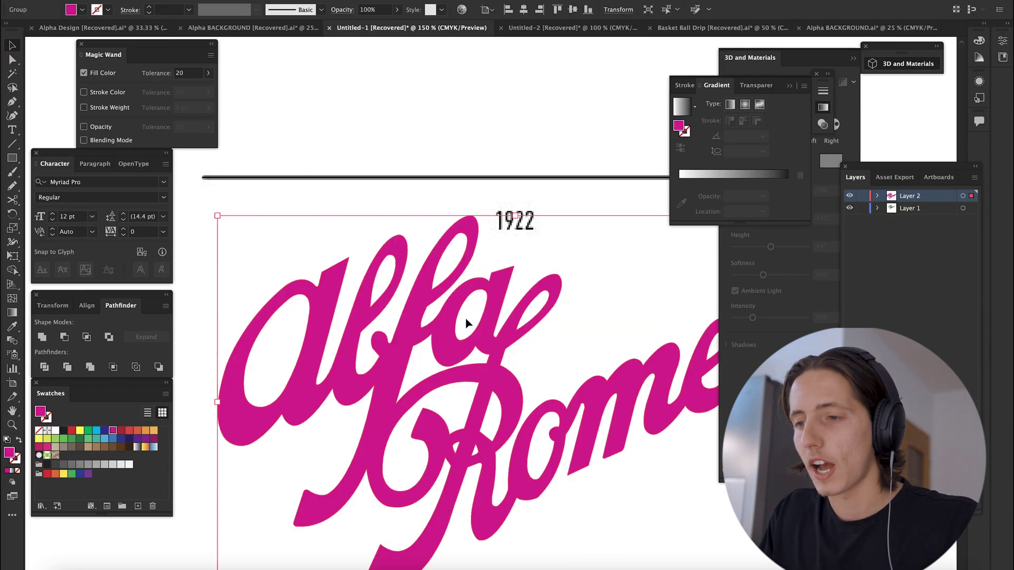
Trace the lower curve and inner edge of the black Alfa logo's first letter a with the Pen tool
{"action": "scroll", "coordinate": [467, 291], "scroll_direction": "down", "scroll_amount": 1}
{"action": "scroll", "coordinate": [521, 236], "scroll_direction": "up", "scroll_amount": 3}
{"action": "scroll", "coordinate": [522, 236], "scroll_direction": "up", "scroll_amount": 2}
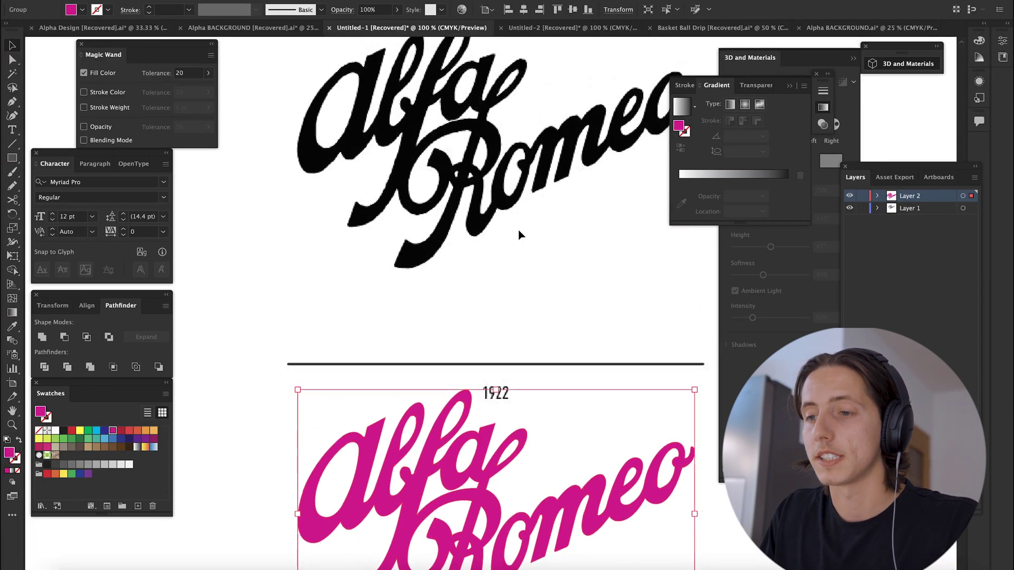
{"action": "scroll", "coordinate": [522, 221], "scroll_direction": "up", "scroll_amount": 2}
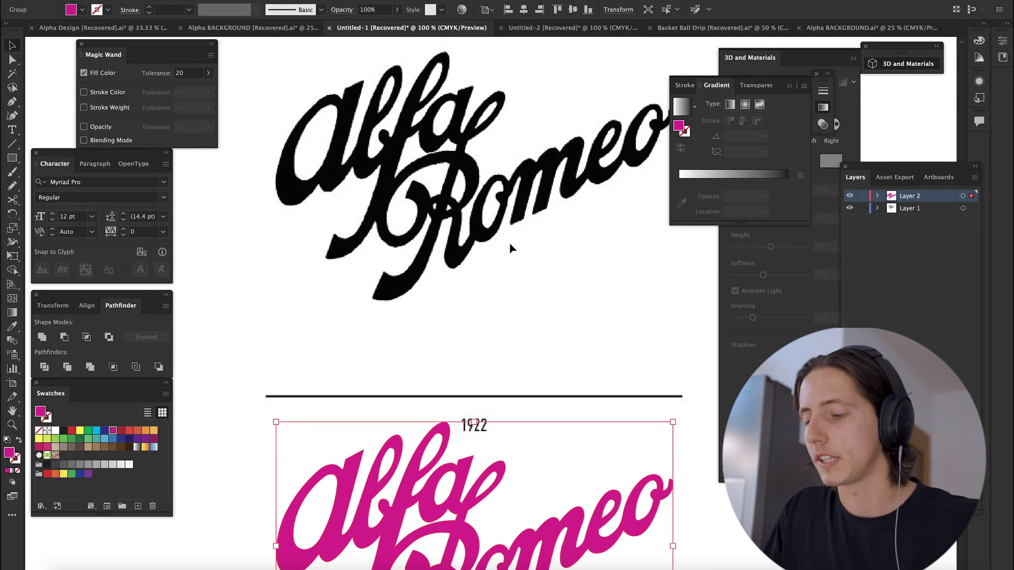
{"action": "scroll", "coordinate": [315, 154], "scroll_direction": "up", "scroll_amount": 5}
{"action": "key", "text": "p"}
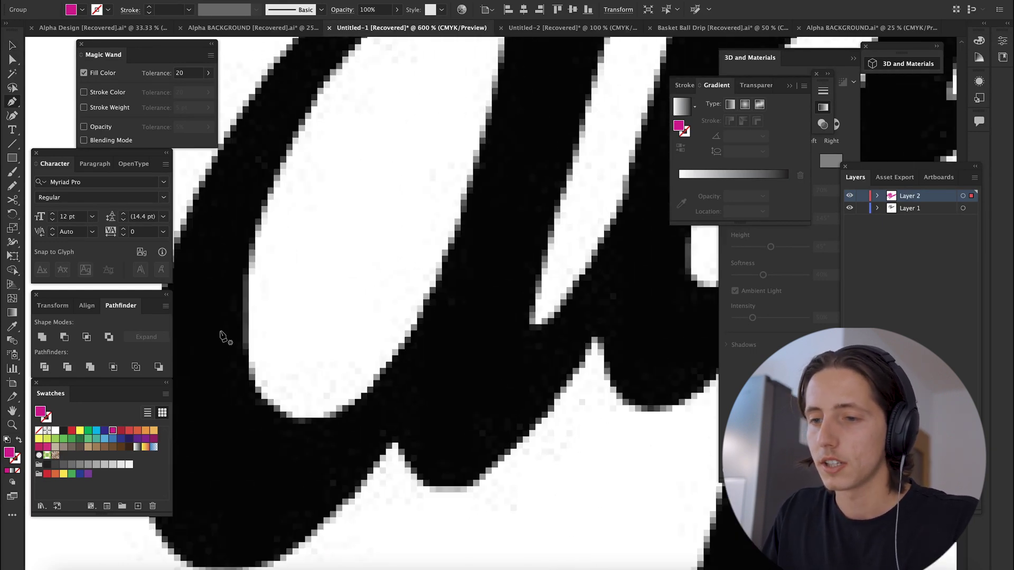
{"action": "left_click_drag", "start_coordinate": [358, 432], "coordinate": [351, 426]}
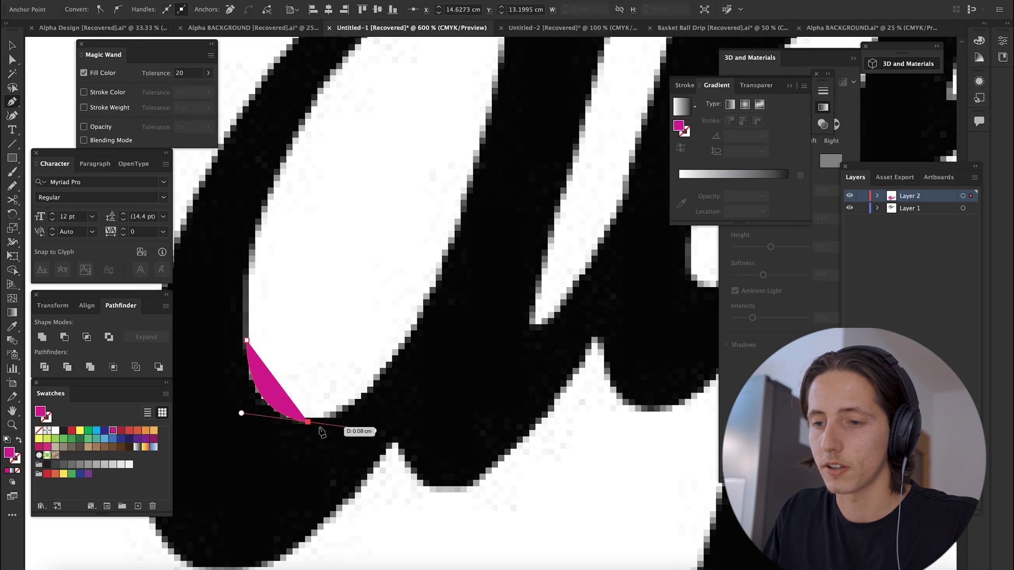
{"action": "scroll", "coordinate": [378, 359], "scroll_direction": "down", "scroll_amount": 1}
{"action": "left_click_drag", "start_coordinate": [447, 248], "coordinate": [487, 83]}
Adjust the curve of the traced path inside the letter a and swap its fill and stroke colours
{"action": "key", "text": "a"}
{"action": "mouse_move", "coordinate": [337, 408]}
{"action": "left_mouse_down"}
{"action": "mouse_move", "coordinate": [341, 366]}
{"action": "mouse_move", "coordinate": [337, 390]}
{"action": "mouse_move", "coordinate": [337, 376]}
{"action": "left_mouse_up"}
{"action": "key", "text": "shift+x"}
Extend the traced path around the top of the letter a's inner opening with the Pencil tool
{"action": "key", "text": "n"}
{"action": "scroll", "coordinate": [400, 217], "scroll_direction": "up", "scroll_amount": 1}
{"action": "left_click_drag", "start_coordinate": [401, 215], "coordinate": [420, 276]}
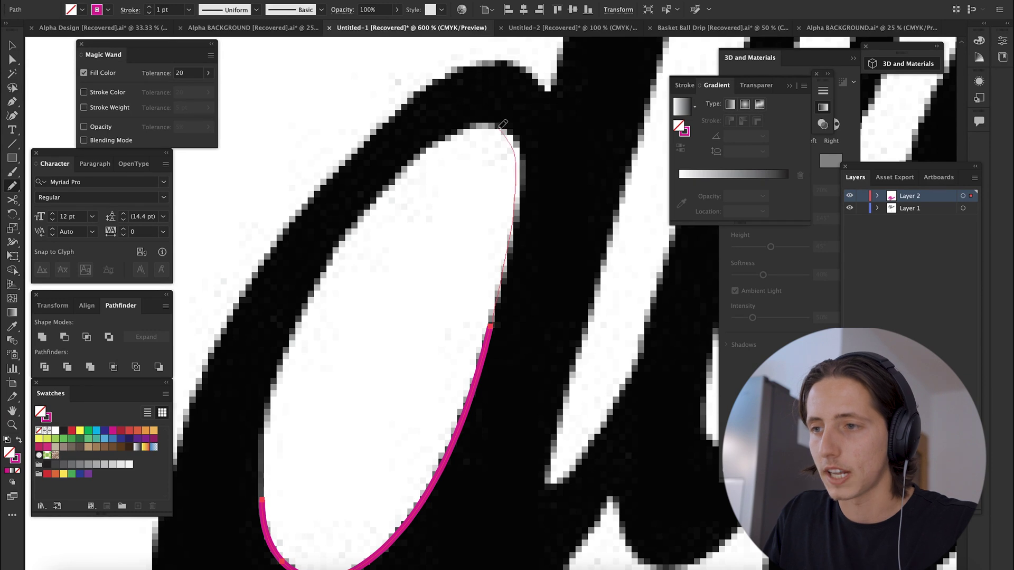
{"action": "left_click_drag", "start_coordinate": [384, 190], "coordinate": [361, 213]}
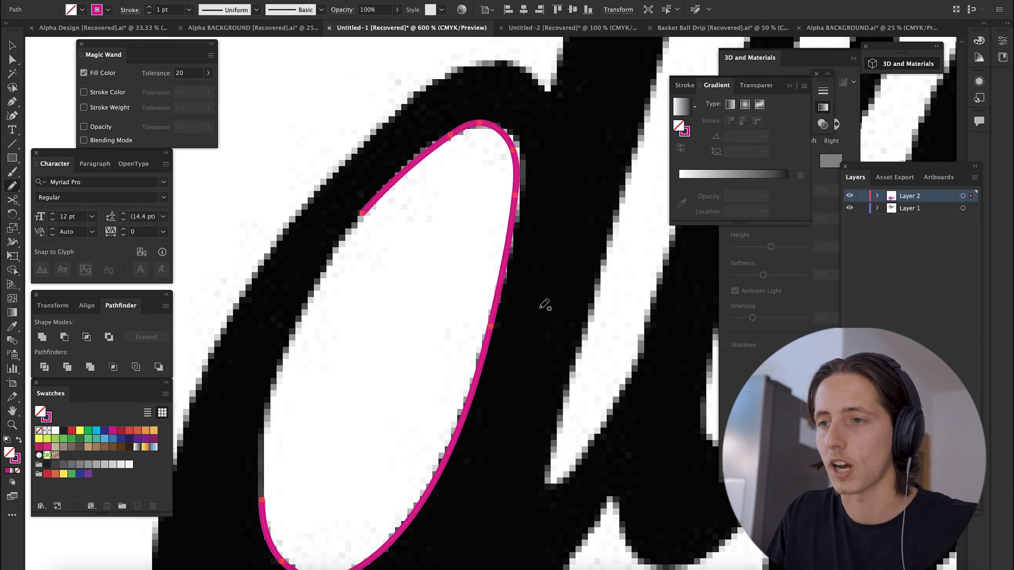
Delete the traced magenta path inside the black letter a
{"action": "key", "text": "v"}
{"action": "scroll", "coordinate": [420, 368], "scroll_direction": "down", "scroll_amount": 2}
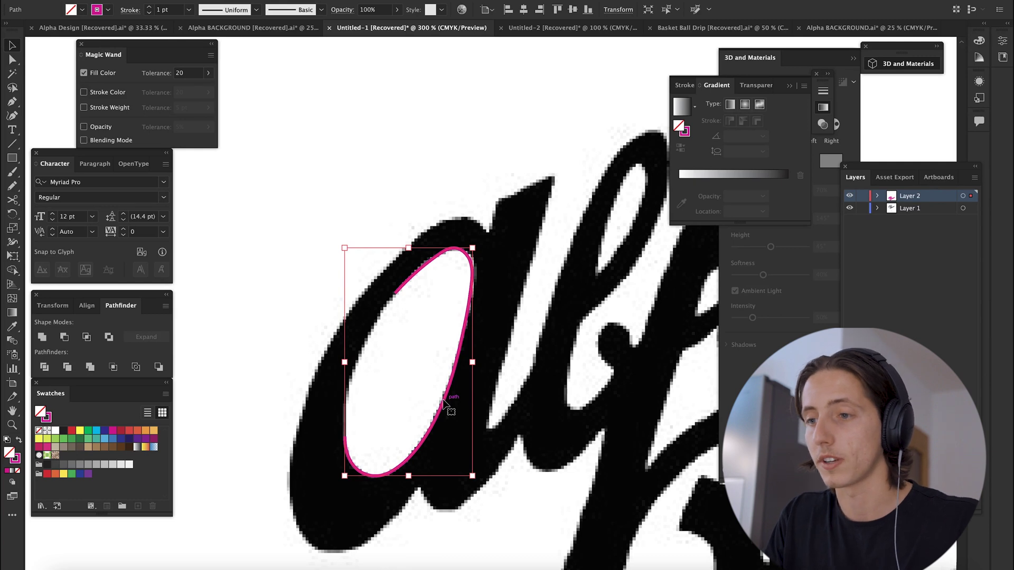
{"action": "key", "text": "Delete"}
{"action": "scroll", "coordinate": [434, 387], "scroll_direction": "down", "scroll_amount": 1}
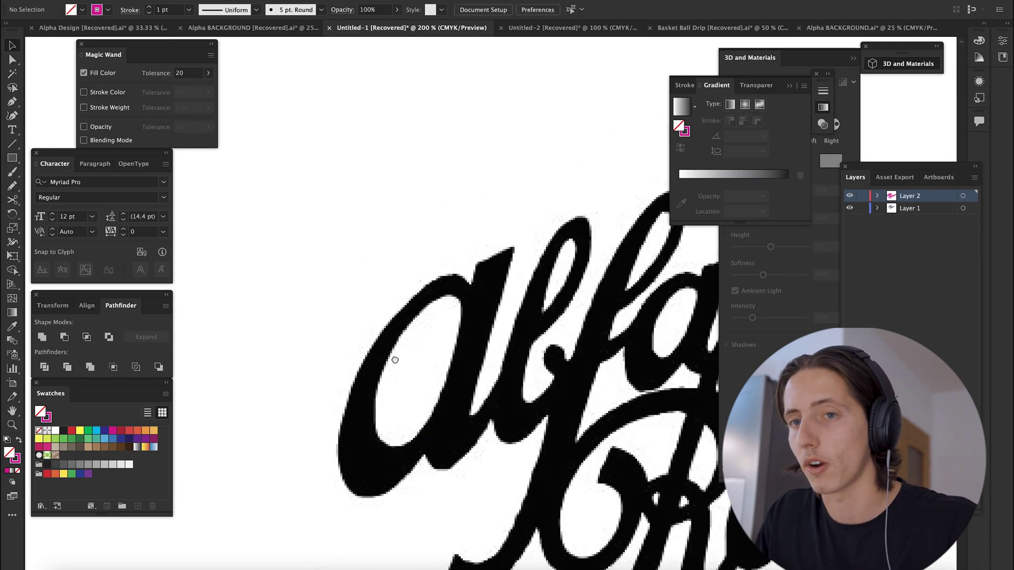
Create an area text frame with placeholder text beside the black Alfa logo and open the font list
{"action": "scroll", "coordinate": [394, 357], "scroll_direction": "left", "scroll_amount": 1}
{"action": "left_click", "coordinate": [13, 130]}
{"action": "left_click_drag", "start_coordinate": [244, 162], "coordinate": [429, 216]}
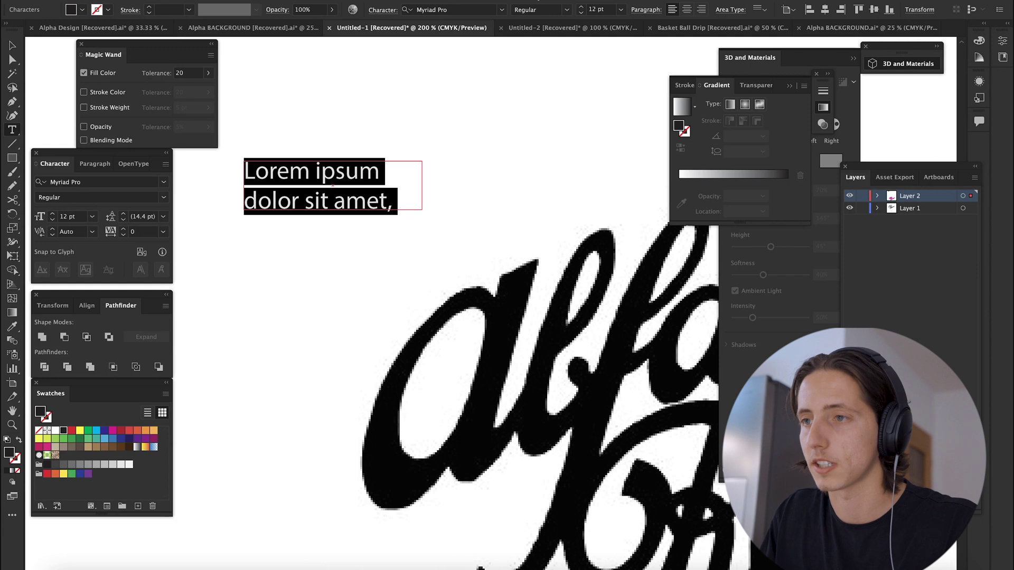
{"action": "left_click", "coordinate": [502, 10]}
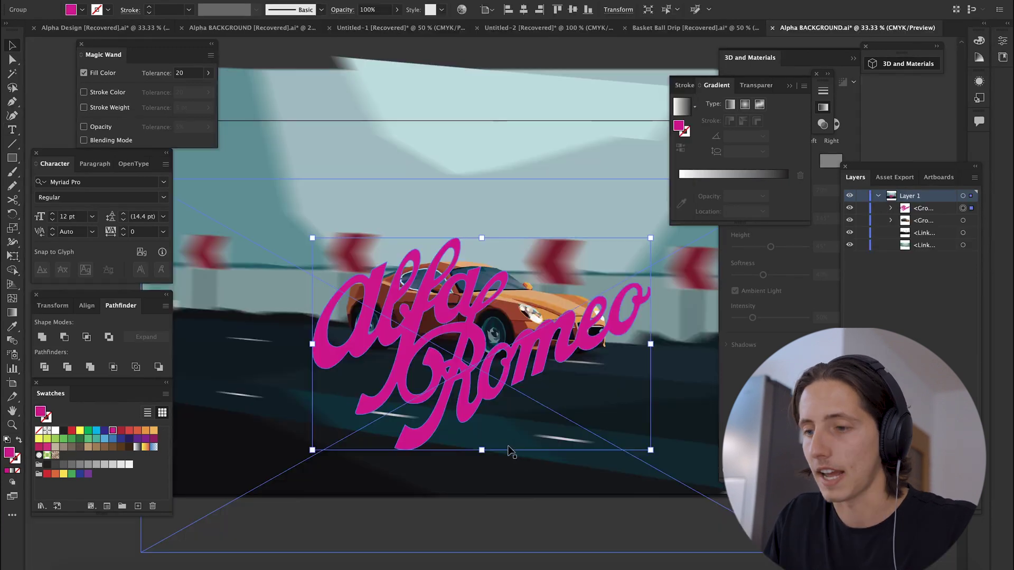
Scale down and tilt the magenta Alfa Romeo lettering above the car, and stack it behind the car just above the backmost image
{"action": "left_click_drag", "start_coordinate": [496, 462], "coordinate": [456, 396]}
{"action": "left_click_drag", "start_coordinate": [481, 363], "coordinate": [449, 275]}
{"action": "key", "text": "ctrl+shift+bracketleft"}
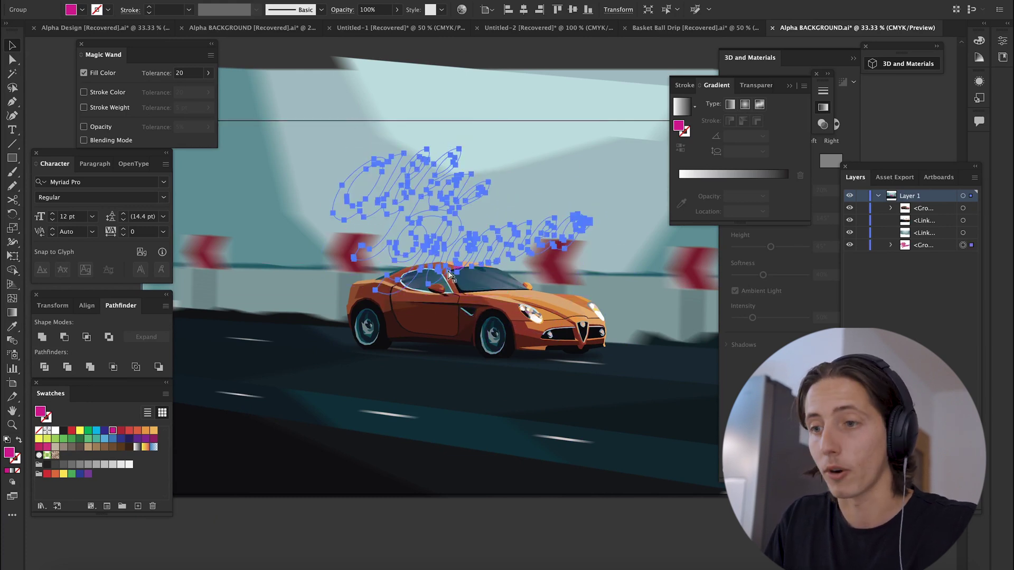
{"action": "key", "text": "ctrl+bracketright"}
{"action": "scroll", "coordinate": [452, 162], "scroll_direction": "up", "scroll_amount": 2}
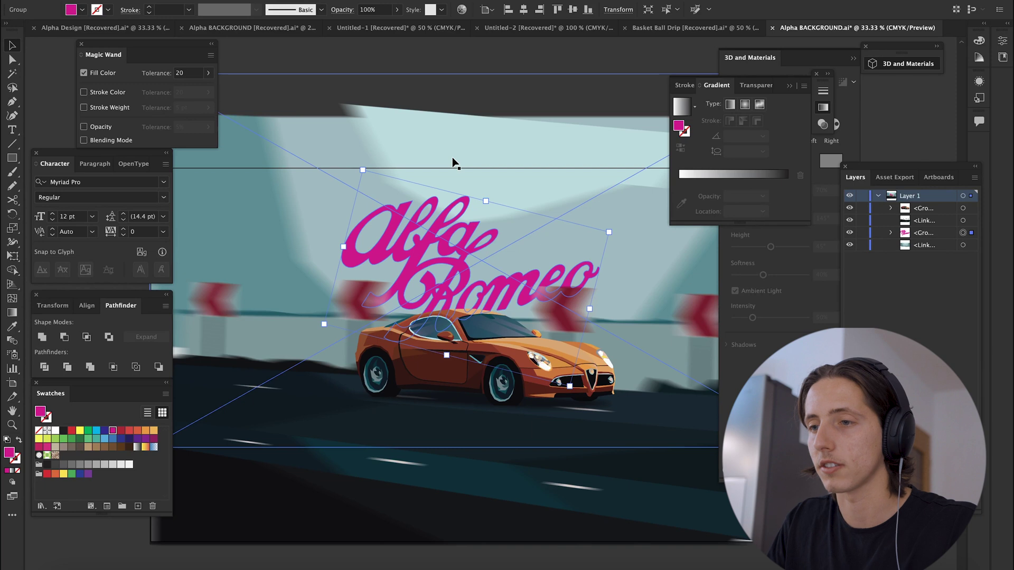
{"action": "left_click", "coordinate": [490, 63]}
{"action": "scroll", "coordinate": [500, 143], "scroll_direction": "up", "scroll_amount": 1}
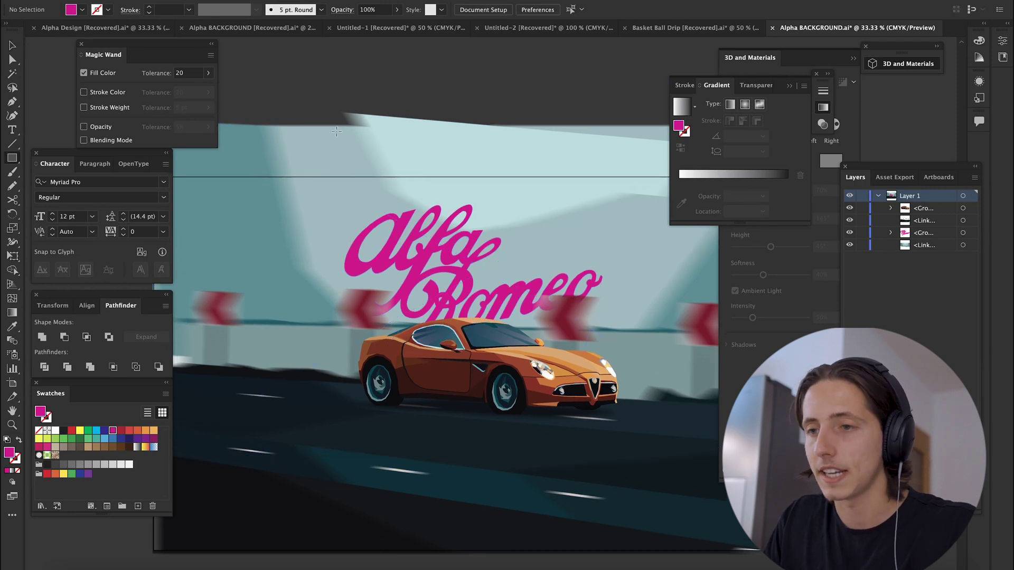
Draw a small magenta square above the lettering and place a copy of it farther along the same row
{"action": "mouse_move", "coordinate": [324, 125]}
{"action": "left_mouse_down"}
{"action": "mouse_move", "coordinate": [355, 158]}
{"action": "mouse_move", "coordinate": [350, 145]}
{"action": "mouse_move", "coordinate": [541, 151]}
{"action": "left_mouse_up"}
{"action": "key", "text": "v"}
{"action": "key", "text": "o"}
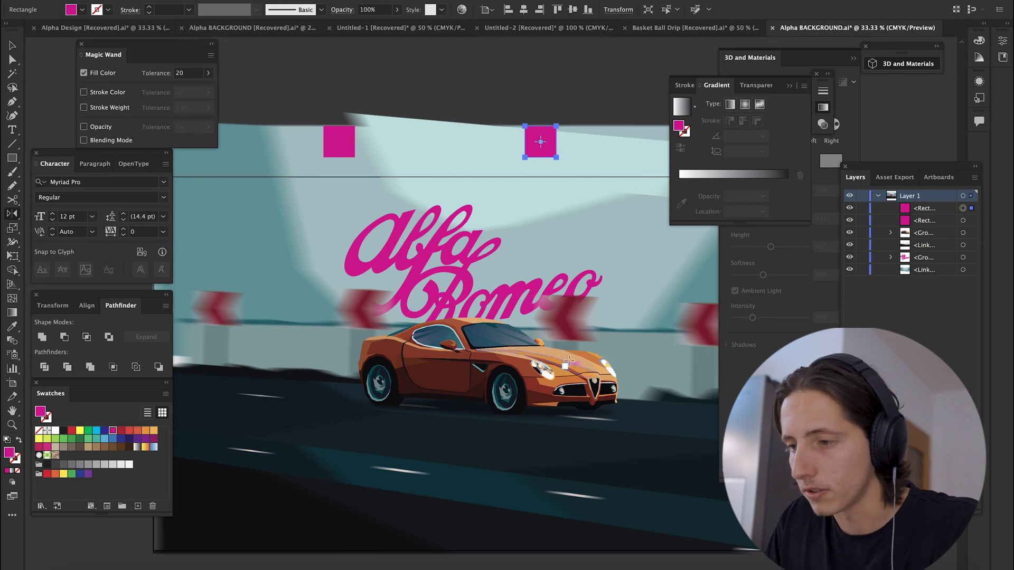
Fill one sample square with the car's light orange and the other with its dark red, sampling both with the Eyedropper
{"action": "key", "text": "i"}
{"action": "left_click", "coordinate": [580, 369]}
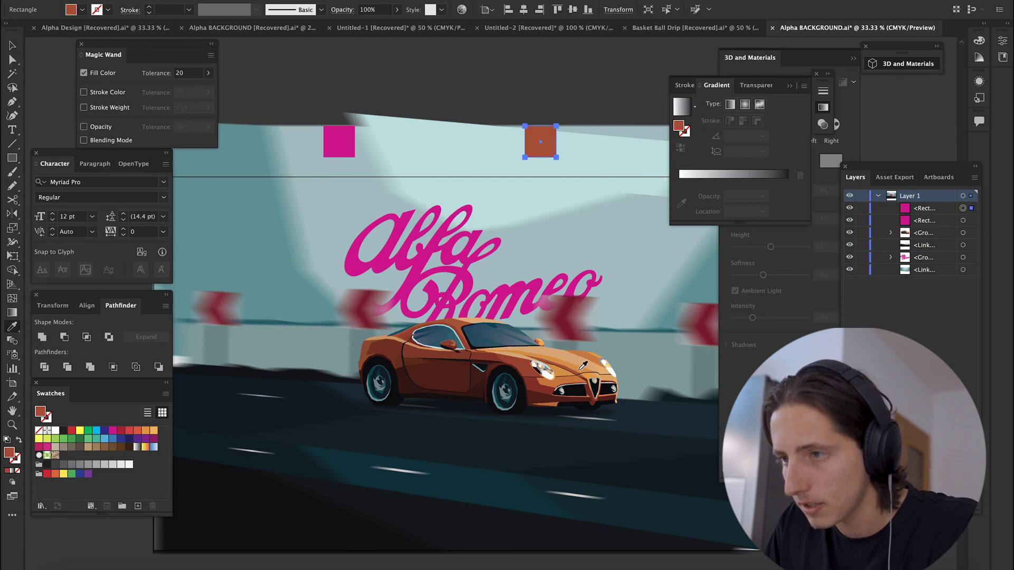
{"action": "scroll", "coordinate": [579, 367], "scroll_direction": "up", "scroll_amount": 3}
{"action": "left_click", "coordinate": [581, 365]}
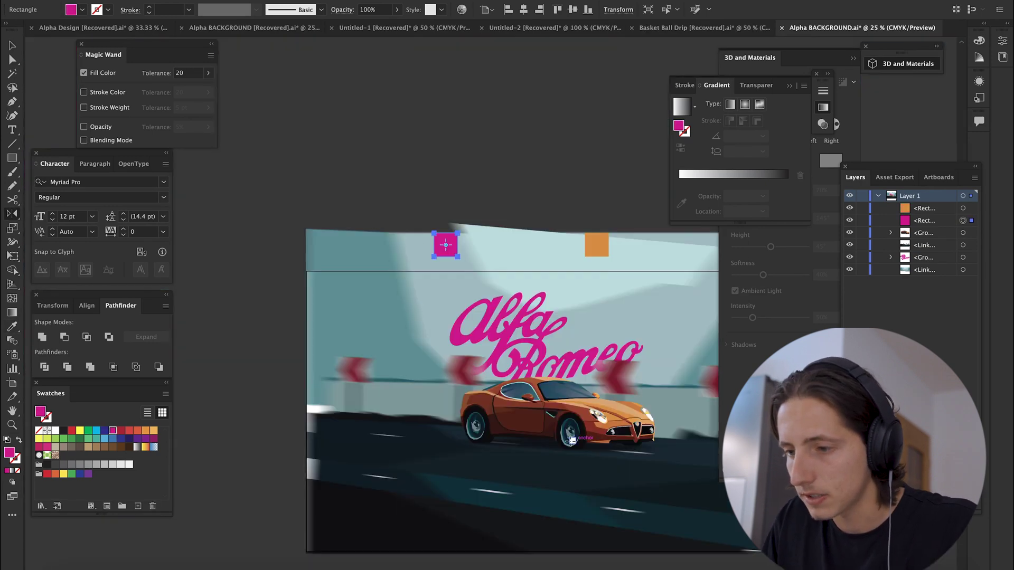
{"action": "key", "text": "i"}
{"action": "left_click", "coordinate": [586, 409]}
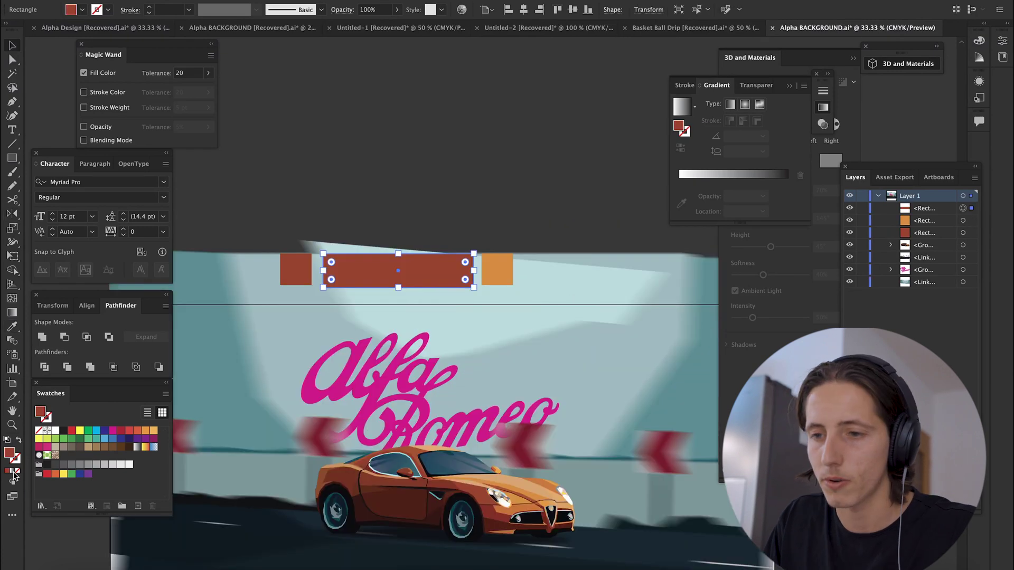
Fill the rectangle between the squares with a linear gradient from the orange sample colour to the dark red one
{"action": "left_click", "coordinate": [12, 471]}
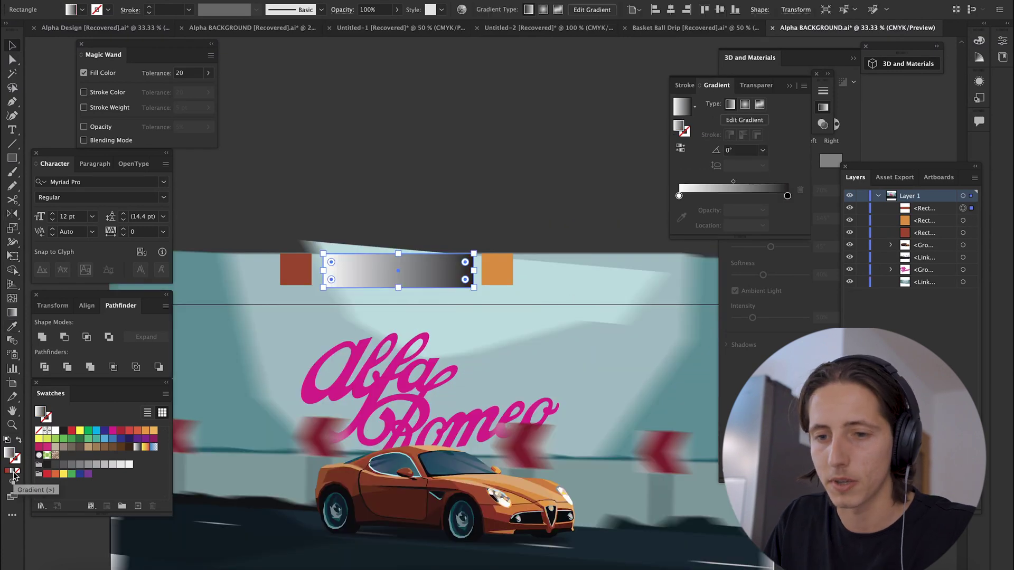
{"action": "left_click", "coordinate": [679, 196]}
{"action": "left_click", "coordinate": [681, 217]}
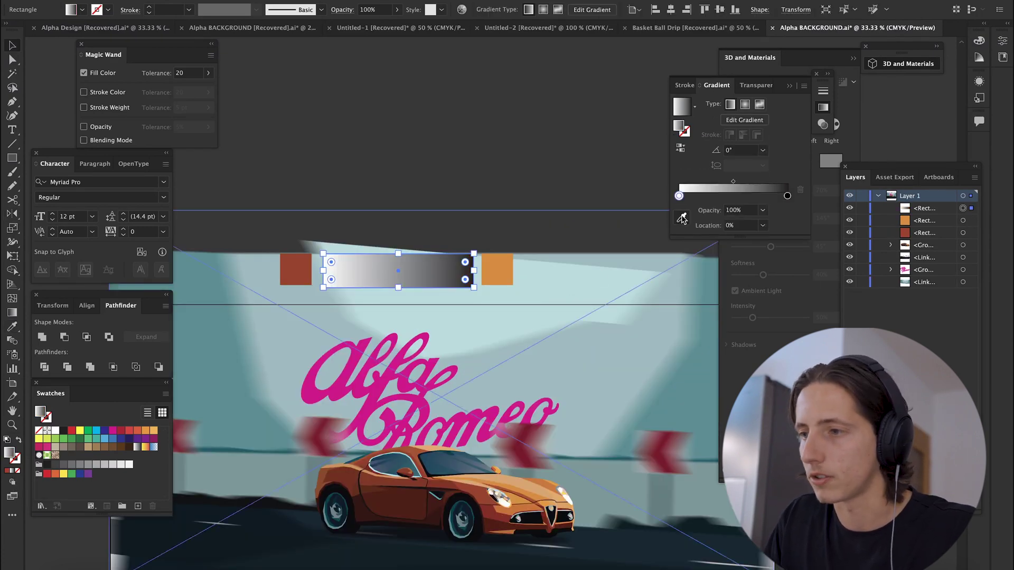
{"action": "left_click", "coordinate": [505, 265]}
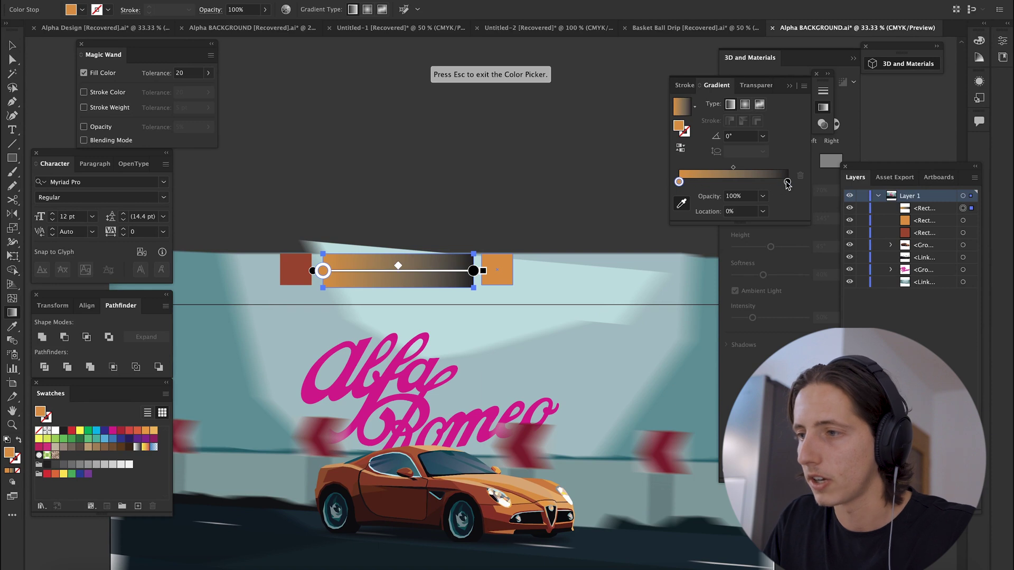
{"action": "left_click", "coordinate": [787, 182]}
{"action": "left_click", "coordinate": [685, 204]}
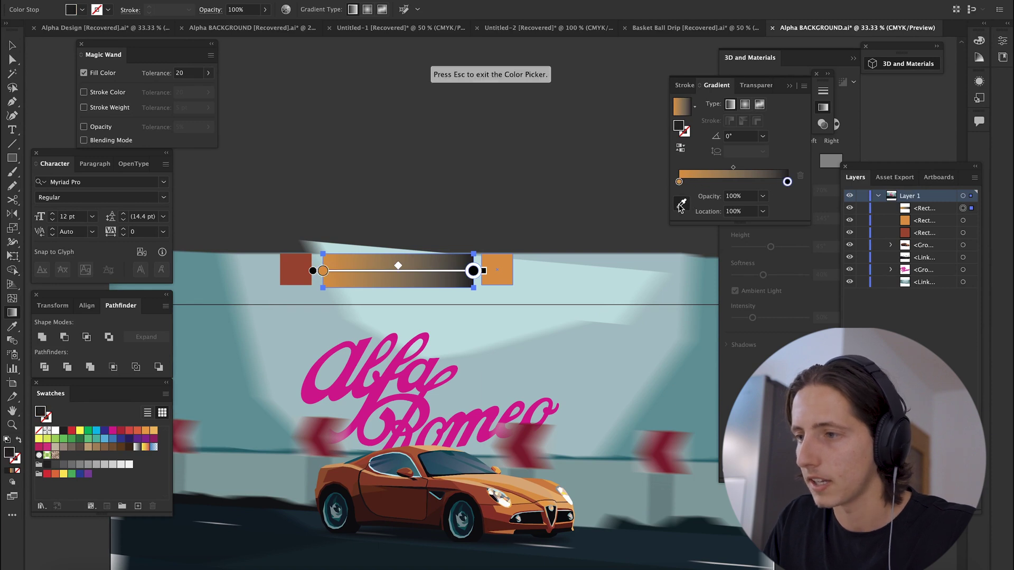
{"action": "left_click", "coordinate": [296, 273]}
{"action": "key", "text": "v"}
{"action": "left_click", "coordinate": [357, 234]}
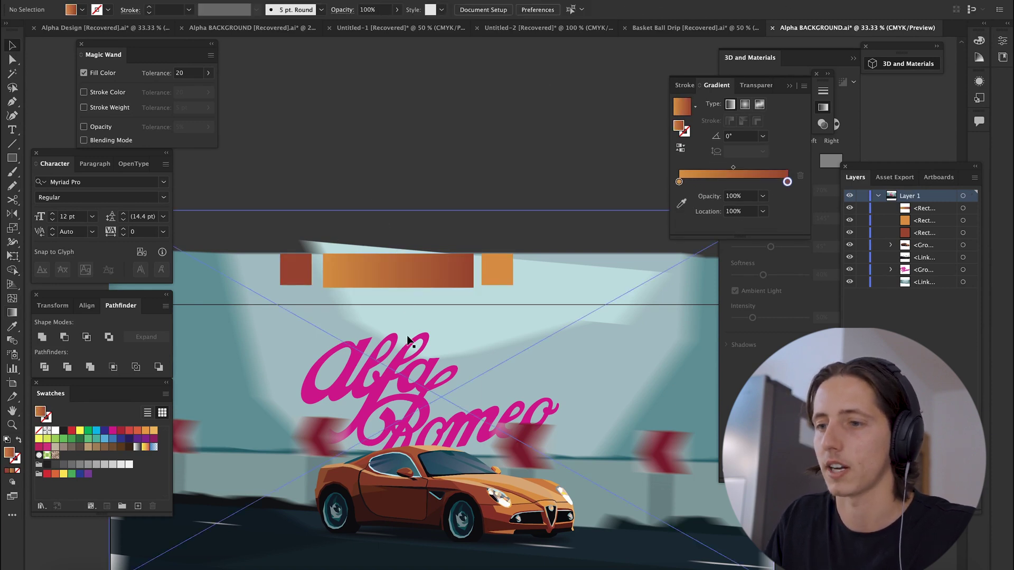
Apply the rectangle's orange-to-red gradient to the magenta Alfa Romeo lettering
{"action": "scroll", "coordinate": [449, 341], "scroll_direction": "down", "scroll_amount": 2}
{"action": "scroll", "coordinate": [448, 341], "scroll_direction": "left", "scroll_amount": 2}
{"action": "left_click", "coordinate": [449, 341]}
{"action": "key", "text": "i"}
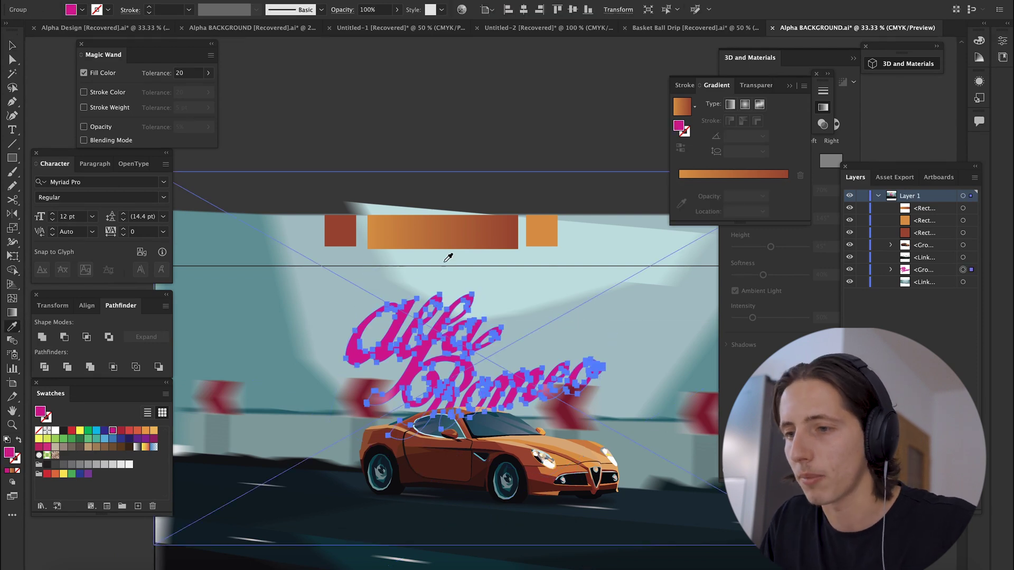
{"action": "left_click", "coordinate": [445, 239]}
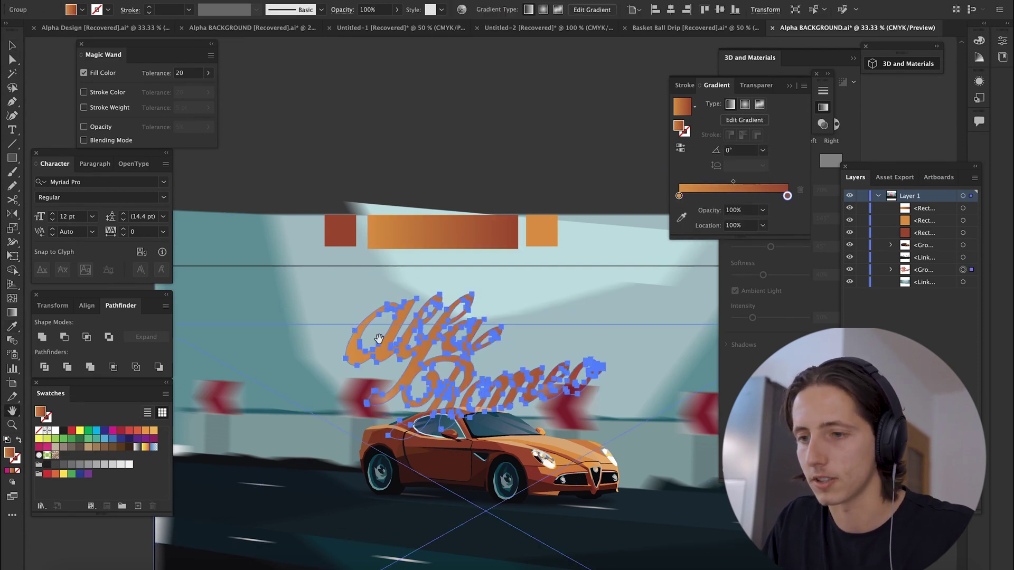
Run the gradient diagonally across the whole lettering at about -19.65° and delete the three sample rectangles
{"action": "left_click_drag", "start_coordinate": [349, 318], "coordinate": [603, 392]}
{"action": "key", "text": "g"}
{"action": "key", "text": "v"}
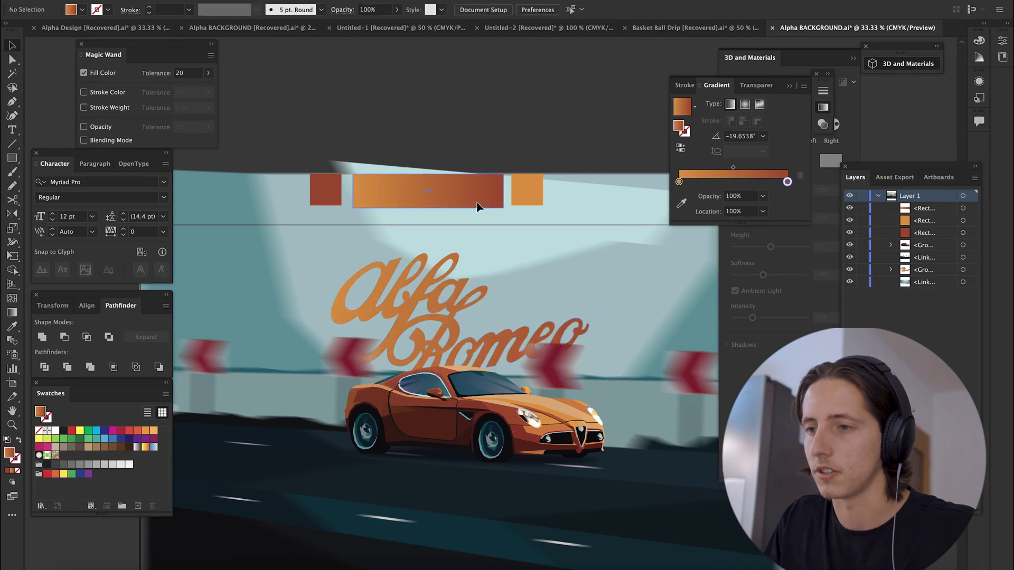
{"action": "left_click_drag", "start_coordinate": [543, 134], "coordinate": [310, 187]}
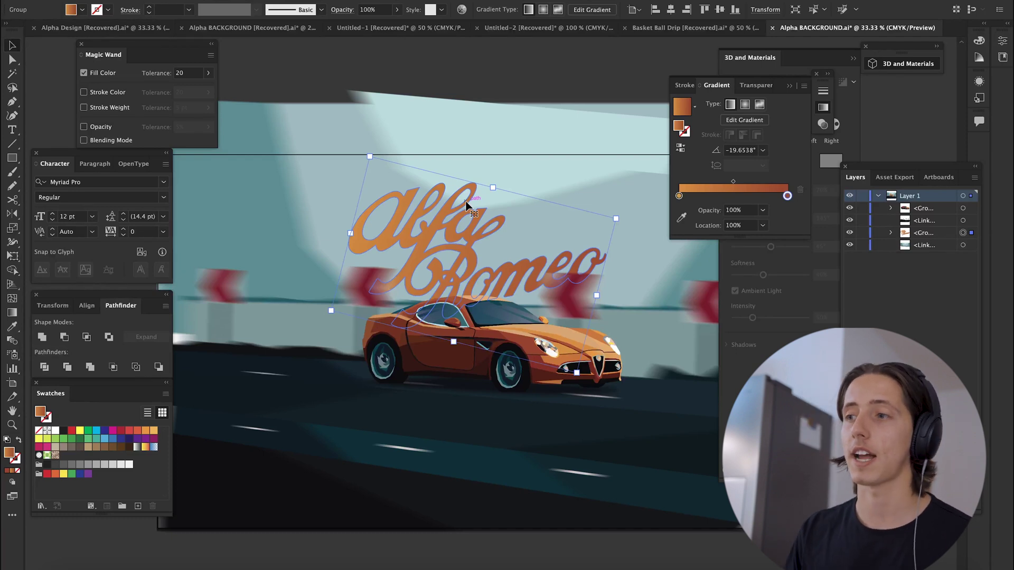
Try the 3D Inflate effect on the Alfa Romeo lettering
{"action": "left_click", "coordinate": [791, 61]}
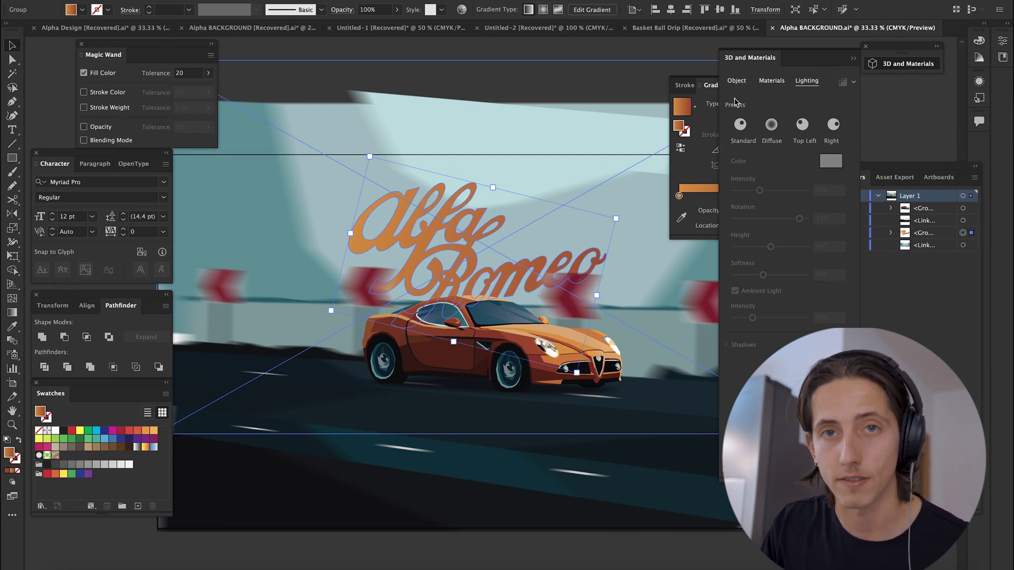
{"action": "left_click", "coordinate": [737, 81]}
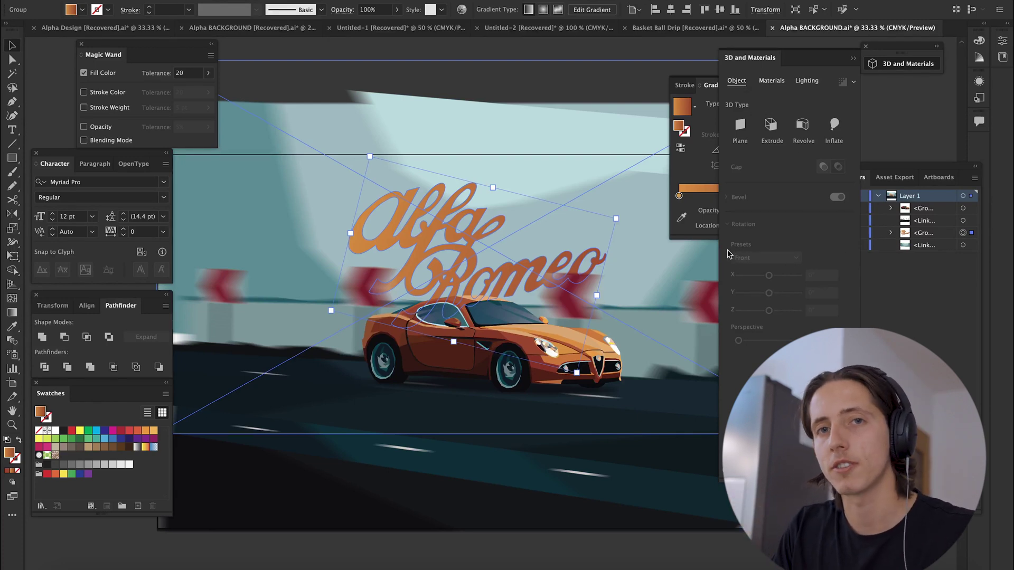
{"action": "left_click", "coordinate": [562, 317]}
{"action": "left_click", "coordinate": [465, 197]}
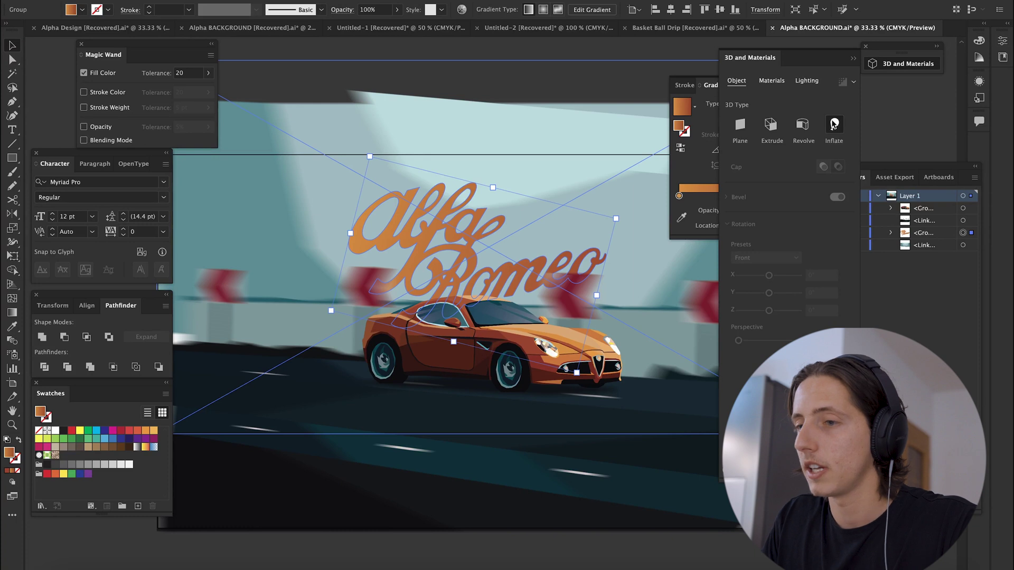
{"action": "left_click", "coordinate": [834, 124]}
Increase the inflated lettering's 3D depth to about 42.76 cm
{"action": "scroll", "coordinate": [387, 239], "scroll_direction": "up", "scroll_amount": 5}
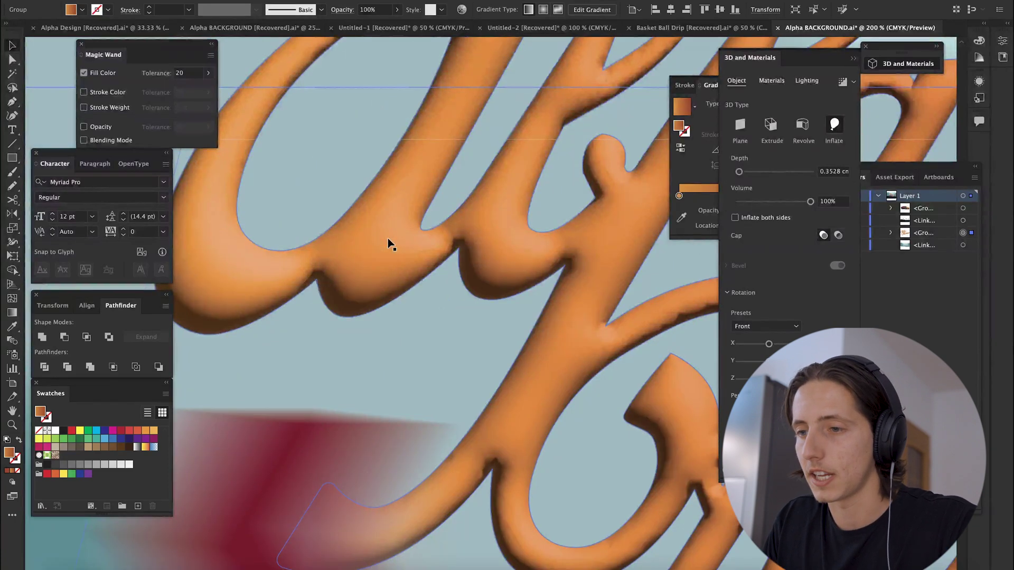
{"action": "scroll", "coordinate": [556, 259], "scroll_direction": "down", "scroll_amount": 6}
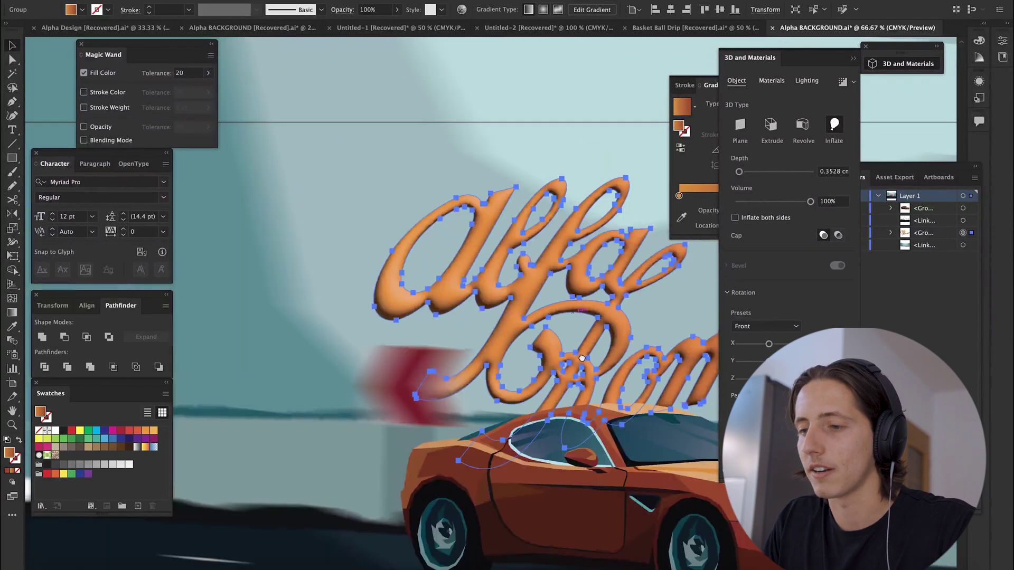
{"action": "scroll", "coordinate": [581, 358], "scroll_direction": "down", "scroll_amount": 3}
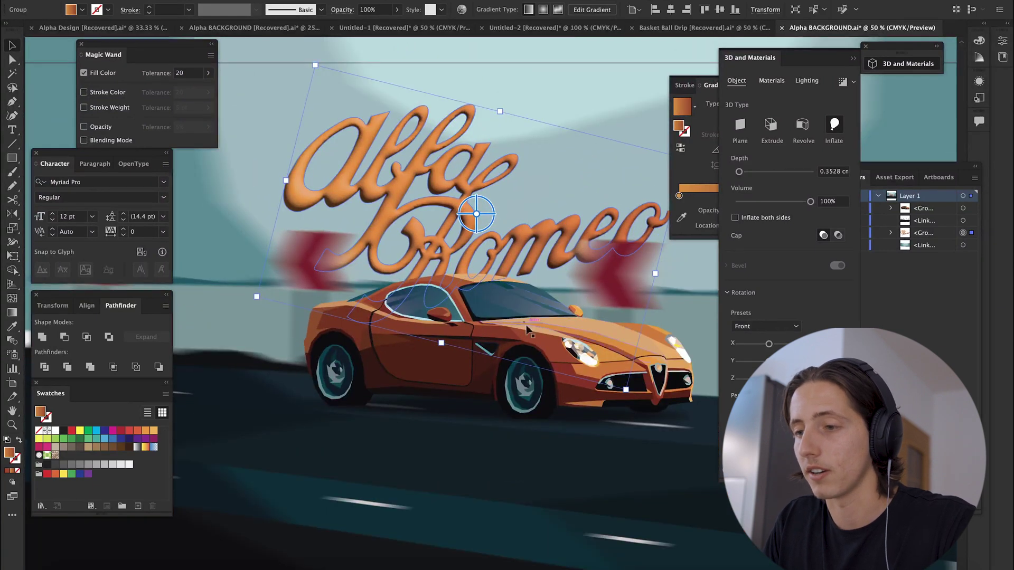
{"action": "scroll", "coordinate": [527, 329], "scroll_direction": "up", "scroll_amount": 1}
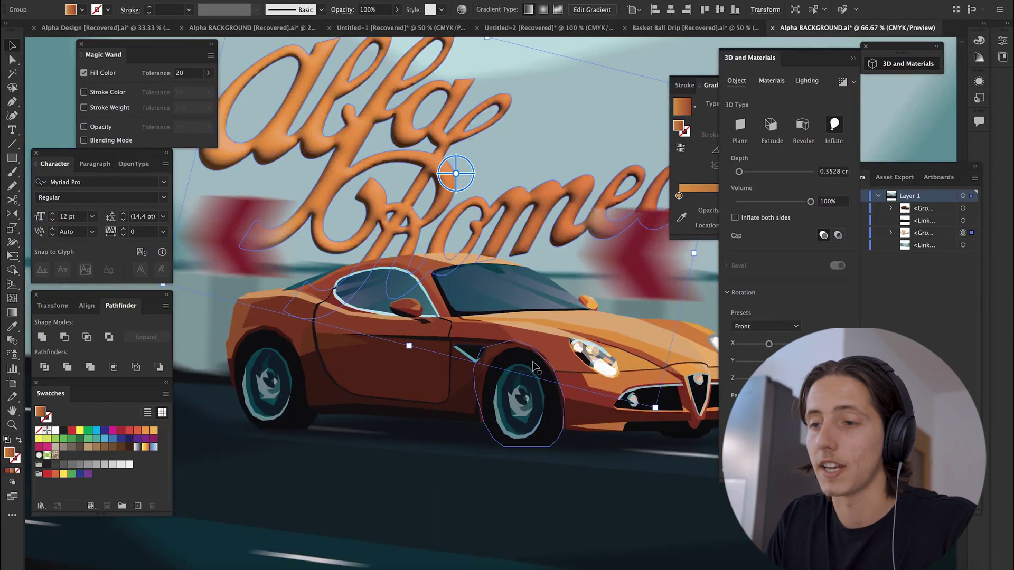
{"action": "scroll", "coordinate": [525, 306], "scroll_direction": "down", "scroll_amount": 1}
{"action": "left_click_drag", "start_coordinate": [739, 171], "coordinate": [782, 172]}
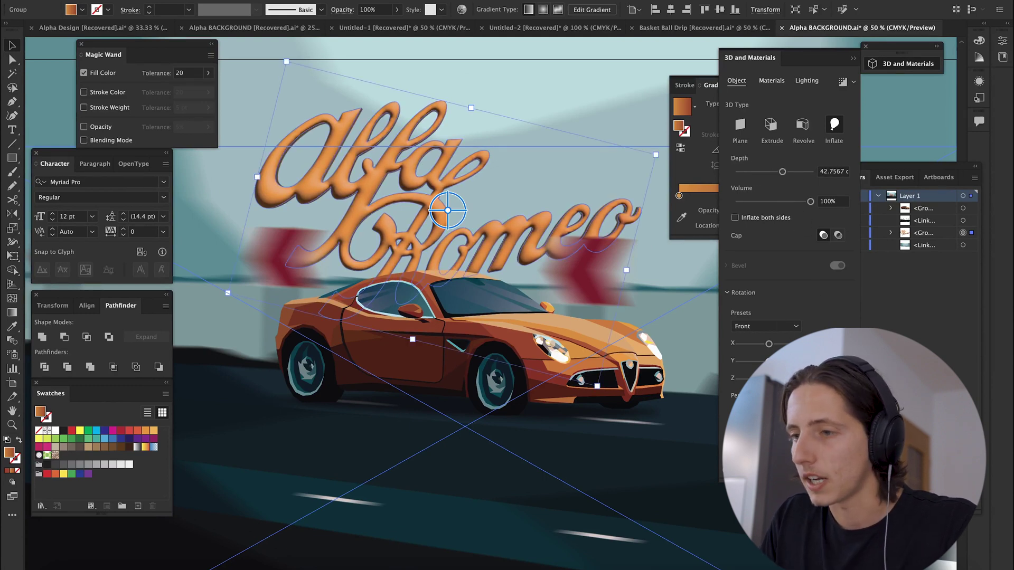
Light the inflated lettering with a rotation of -97°, a height of 42° and a softness of 76%
{"action": "left_click", "coordinate": [807, 80]}
{"action": "mouse_move", "coordinate": [797, 219]}
{"action": "left_mouse_down"}
{"action": "mouse_move", "coordinate": [782, 218]}
{"action": "mouse_move", "coordinate": [804, 218]}
{"action": "left_mouse_up"}
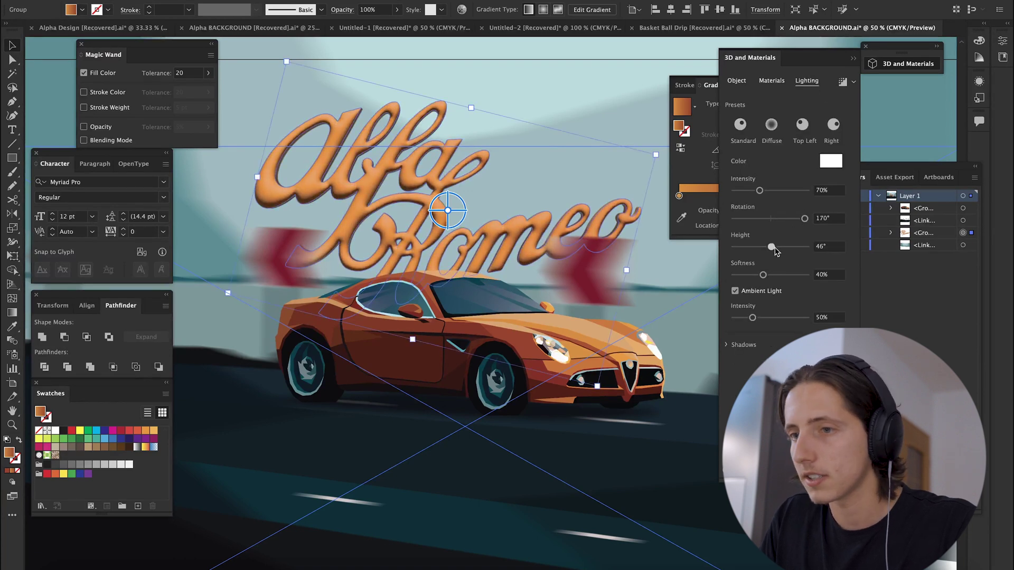
{"action": "left_click_drag", "start_coordinate": [770, 246], "coordinate": [789, 275]}
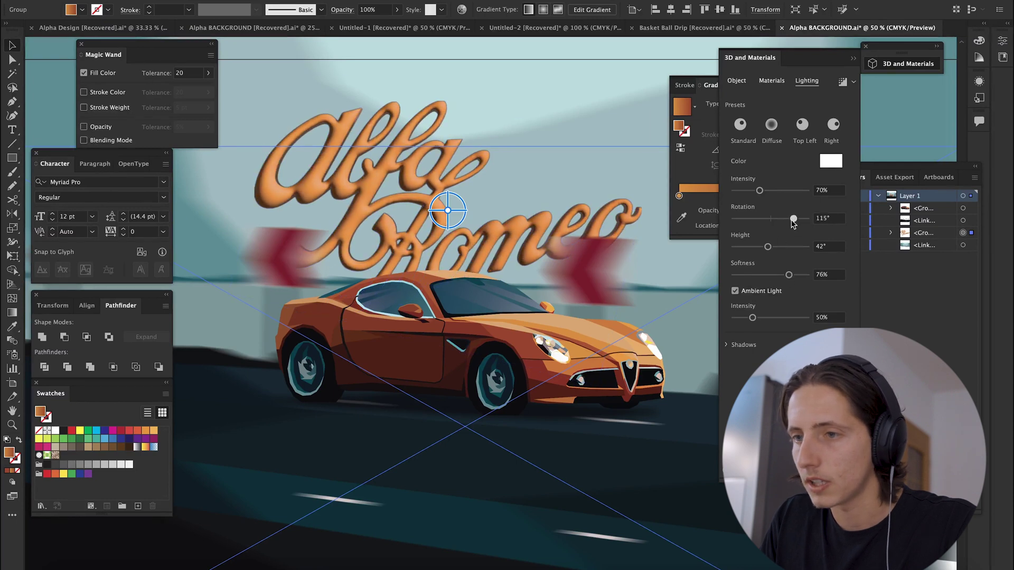
{"action": "left_click_drag", "start_coordinate": [803, 219], "coordinate": [750, 218]}
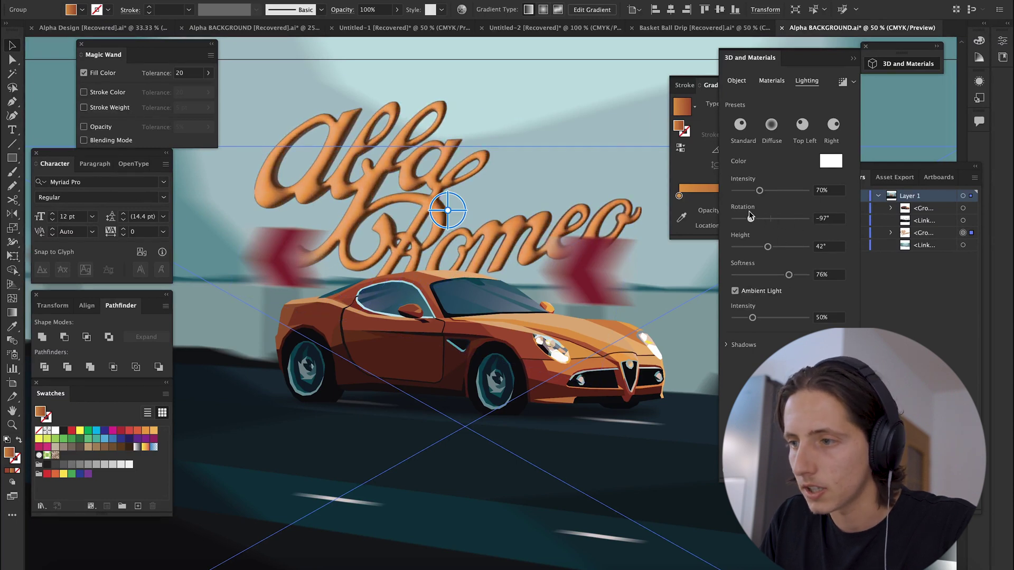
Try ambient light intensities on the inflated lettering from 0% upward, settling on 86%
{"action": "left_click_drag", "start_coordinate": [752, 317], "coordinate": [701, 309]}
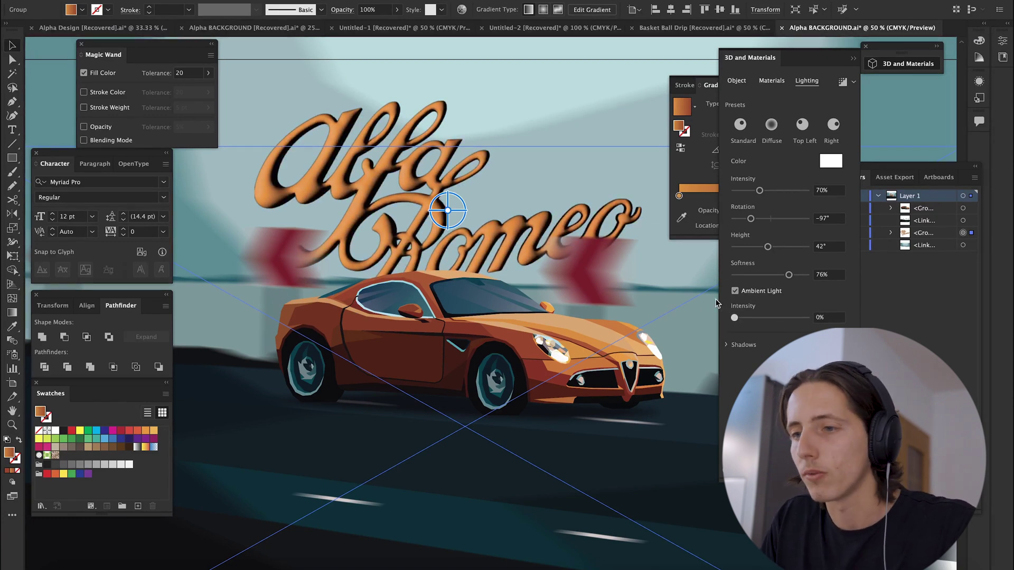
{"action": "left_click_drag", "start_coordinate": [734, 317], "coordinate": [763, 318]}
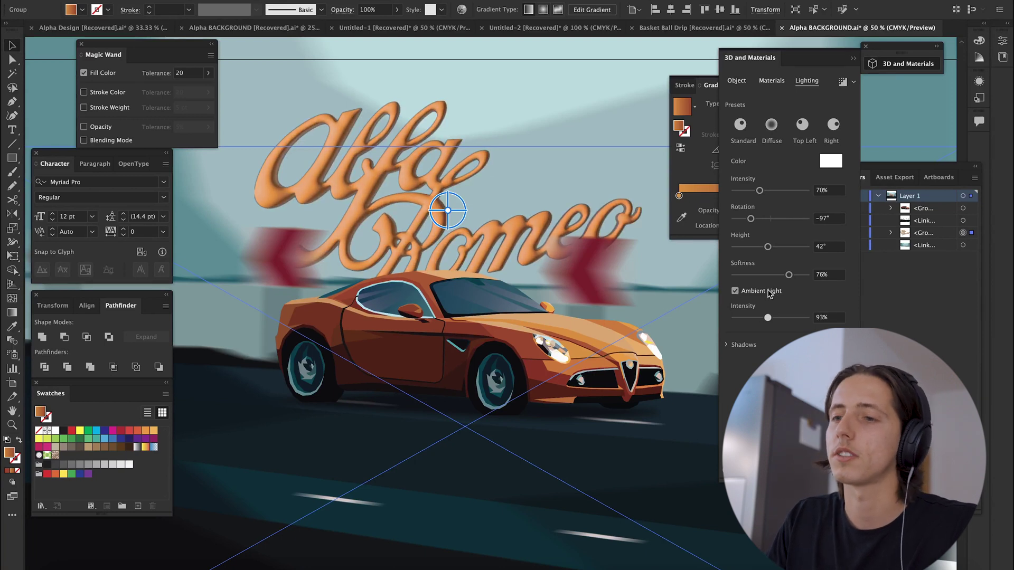
{"action": "key", "text": "ctrl+minus"}
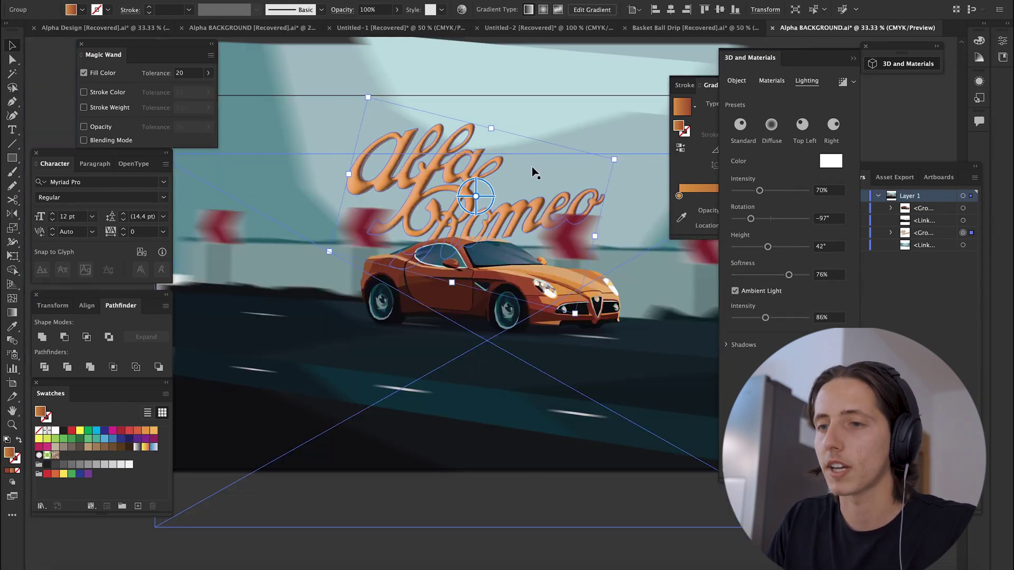
{"action": "left_click", "coordinate": [532, 166]}
{"action": "left_click", "coordinate": [430, 122]}
{"action": "key", "text": "ctrl+plus"}
{"action": "key", "text": "ctrl+plus"}
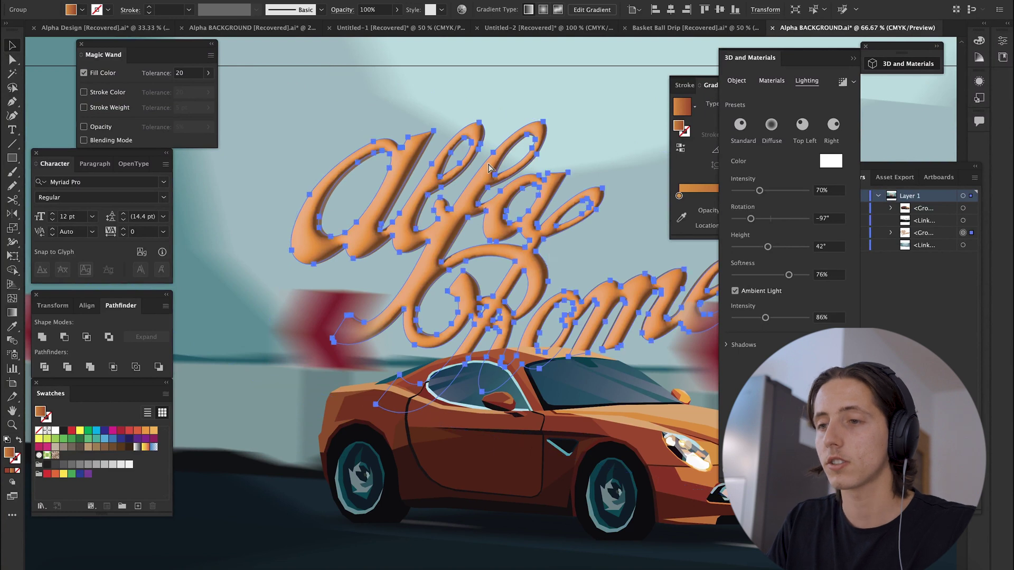
Undo the lettering's 3D Inflate effect while keeping the three sample rectangles deleted
{"action": "key", "text": "ctrl+z"}
{"action": "key", "text": "ctrl+z"}
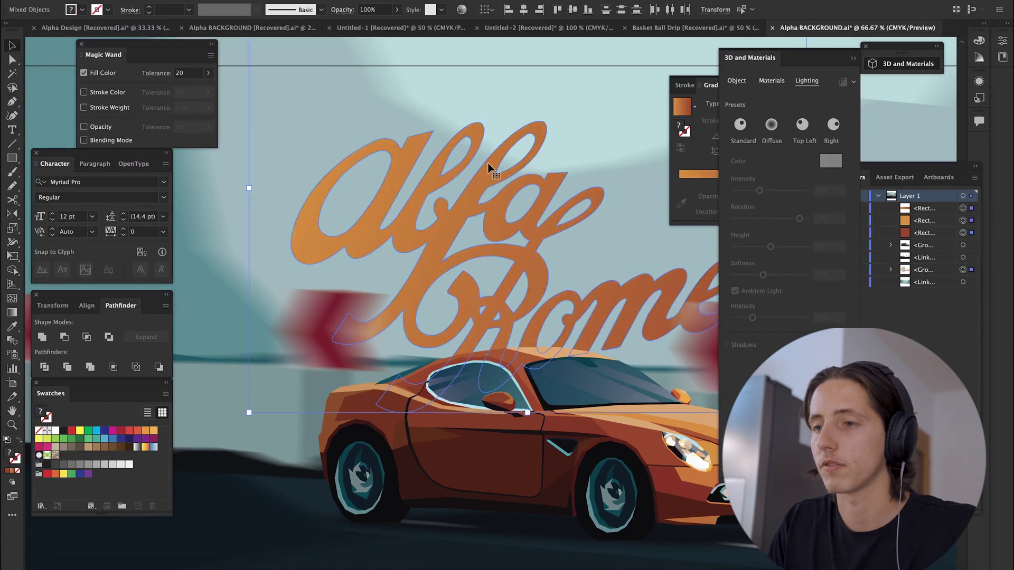
{"action": "key", "text": "ctrl+shift+z"}
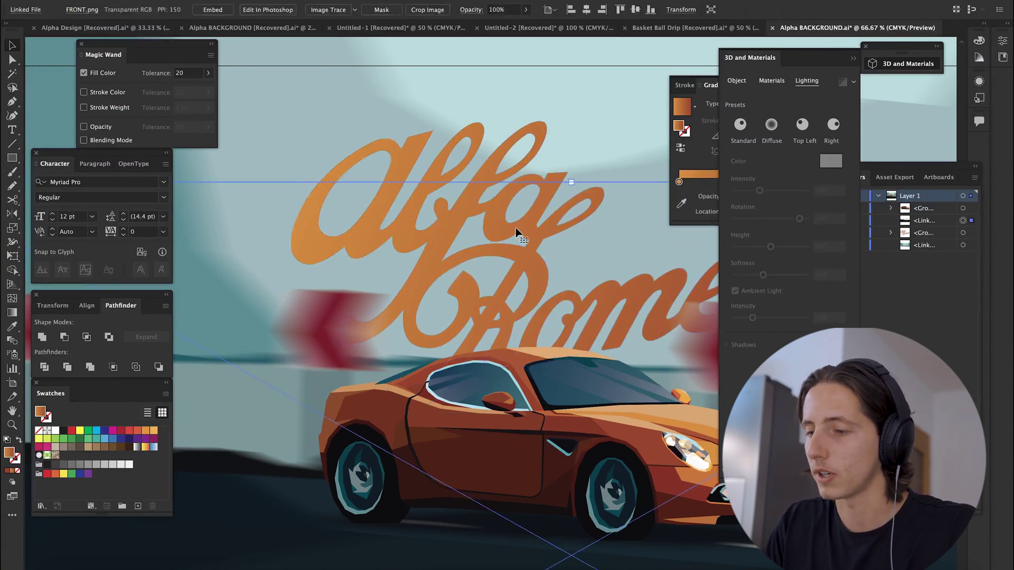
Place a flat copy of the lettering in front of the inflated one and restyle it as a white 1 pt outline without fill
{"action": "left_click", "coordinate": [537, 151]}
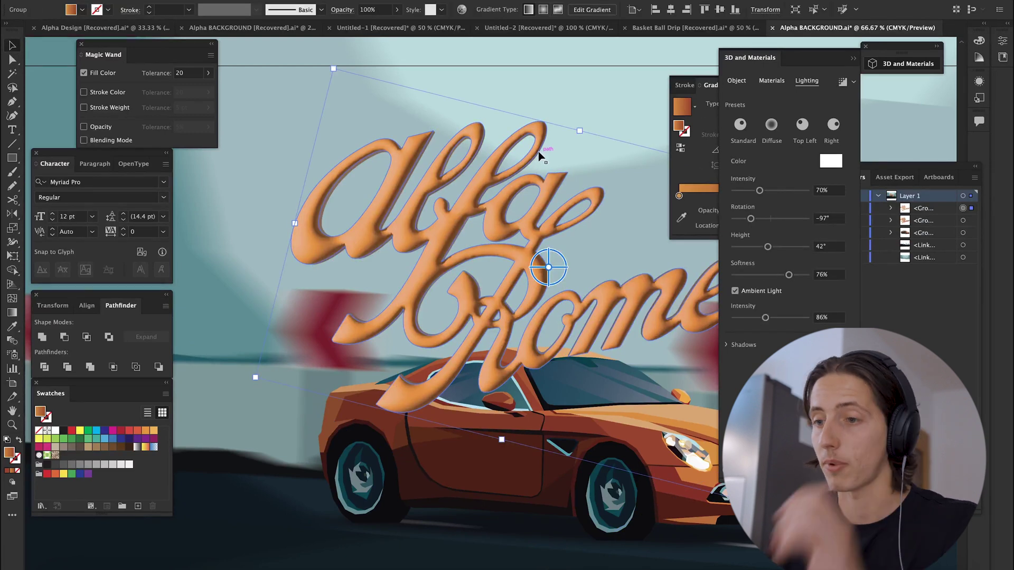
{"action": "key", "text": "ctrl+["}
{"action": "left_click", "coordinate": [539, 153]}
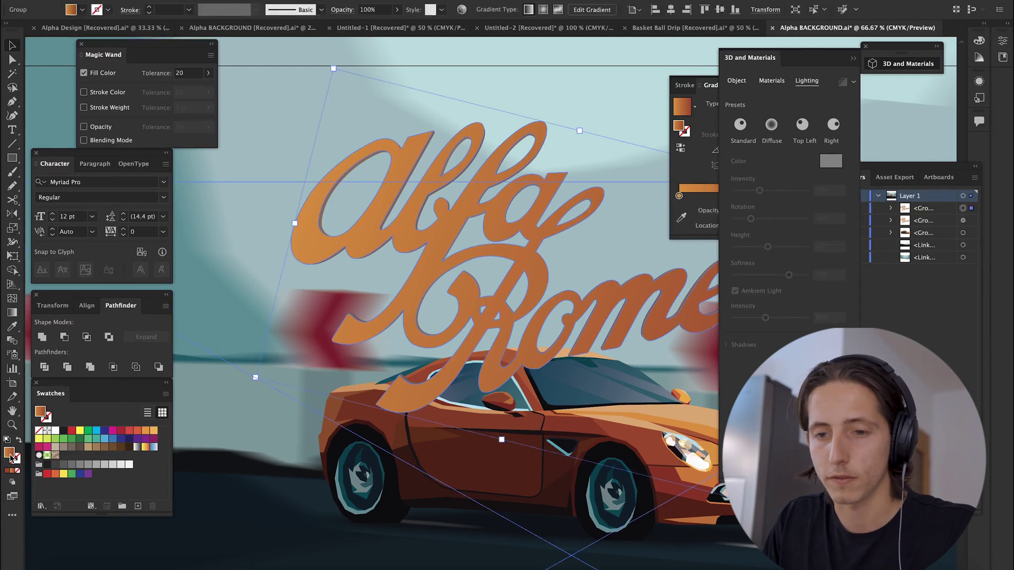
{"action": "left_click", "coordinate": [129, 464]}
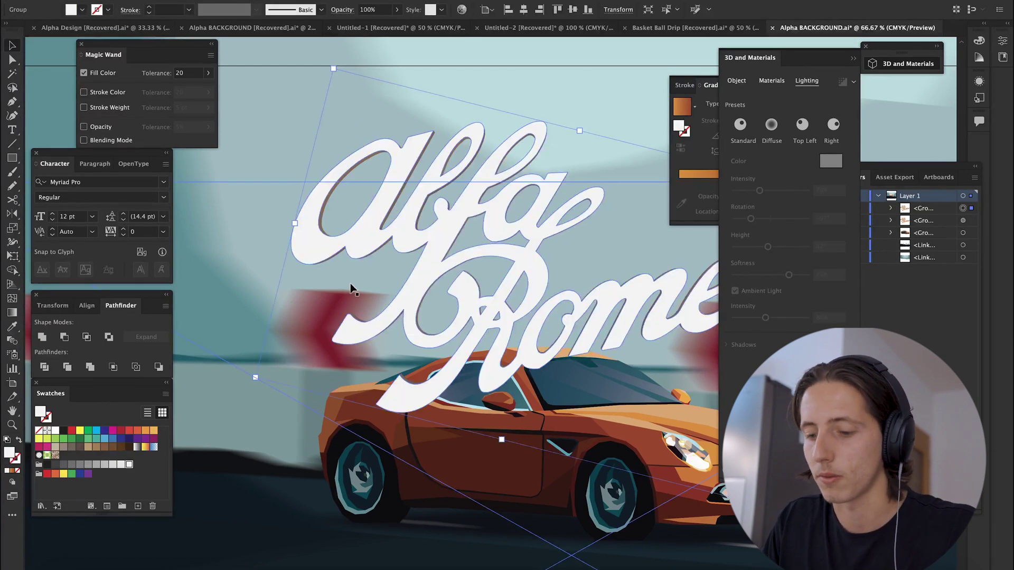
{"action": "key", "text": "shift+x"}
Offset the white lettering outline slightly up and to the left of the inflated lettering
{"action": "scroll", "coordinate": [450, 360], "scroll_direction": "up", "scroll_amount": 3}
{"action": "left_click_drag", "start_coordinate": [486, 397], "coordinate": [468, 387]}
{"action": "scroll", "coordinate": [427, 354], "scroll_direction": "down", "scroll_amount": 4}
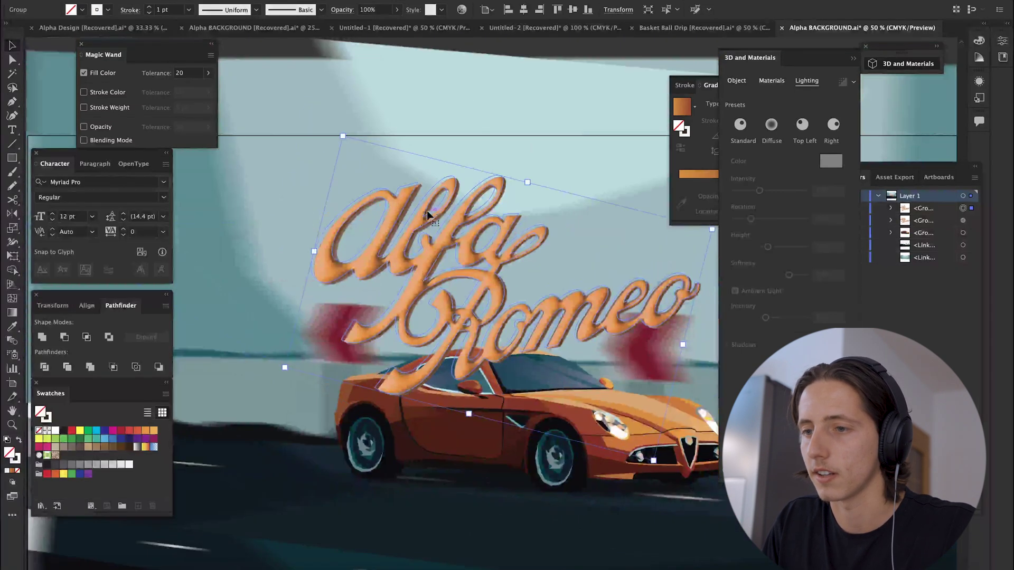
Bring the car group to the front so it overlaps the lettering
{"action": "left_click", "coordinate": [436, 102]}
{"action": "scroll", "coordinate": [415, 147], "scroll_direction": "down", "scroll_amount": 2}
{"action": "scroll", "coordinate": [446, 274], "scroll_direction": "up", "scroll_amount": 2}
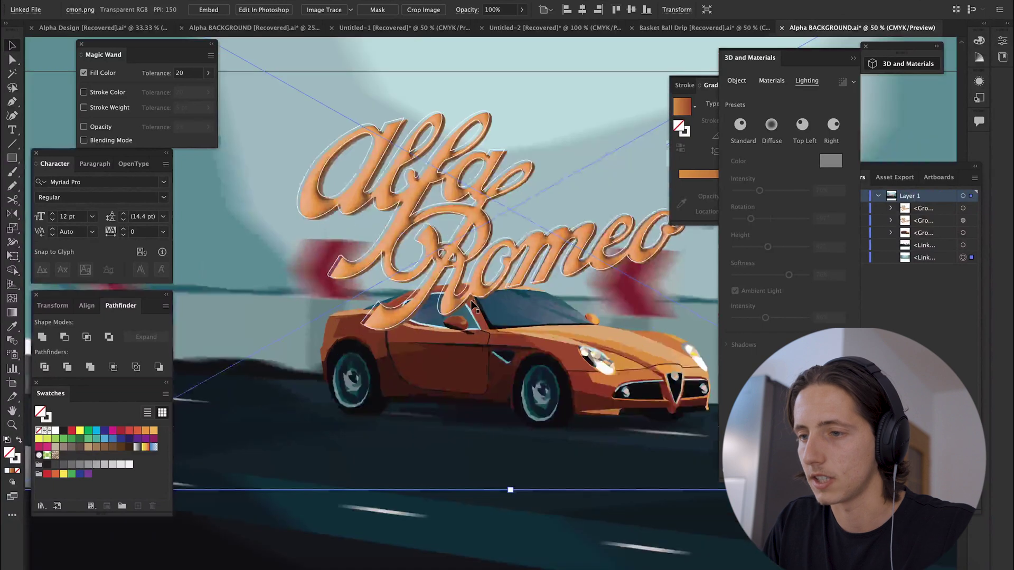
{"action": "left_click", "coordinate": [478, 368]}
{"action": "key", "text": "super+shift+]"}
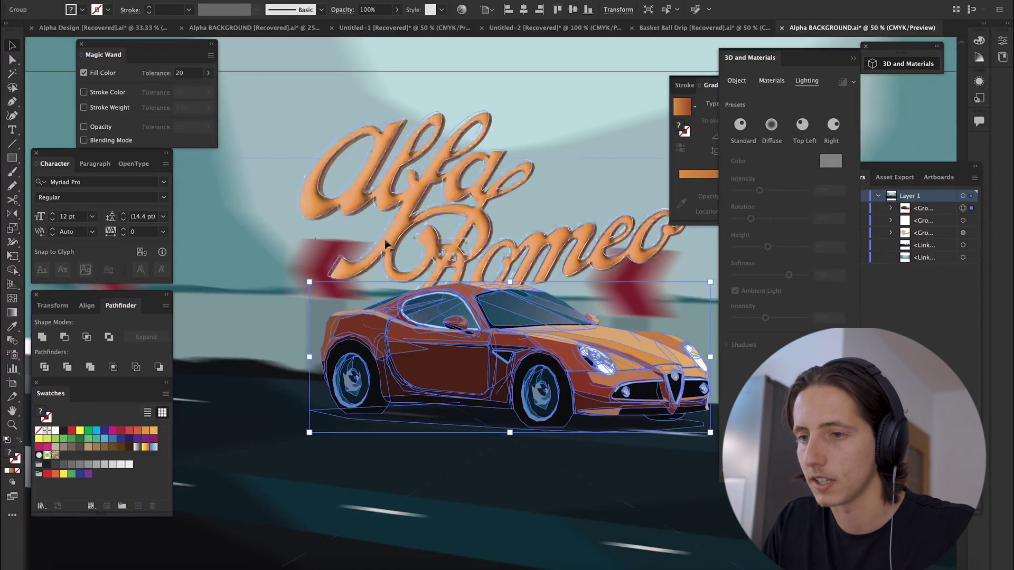
Lock the sky image and move both letterings behind the foreground road image but in front of the sky
{"action": "left_click_drag", "start_coordinate": [344, 137], "coordinate": [571, 222]}
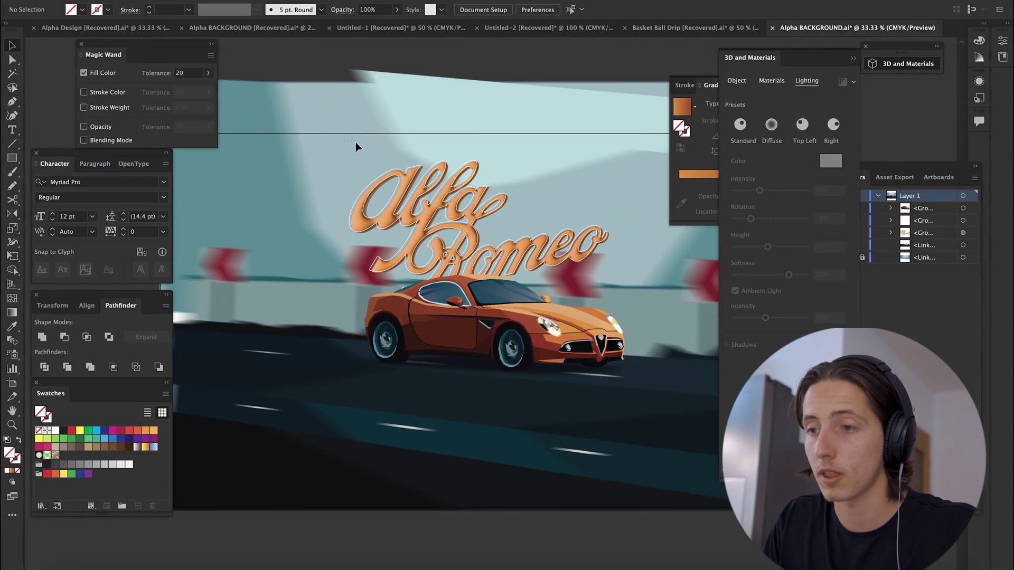
{"action": "left_click", "coordinate": [571, 222], "text": "shift"}
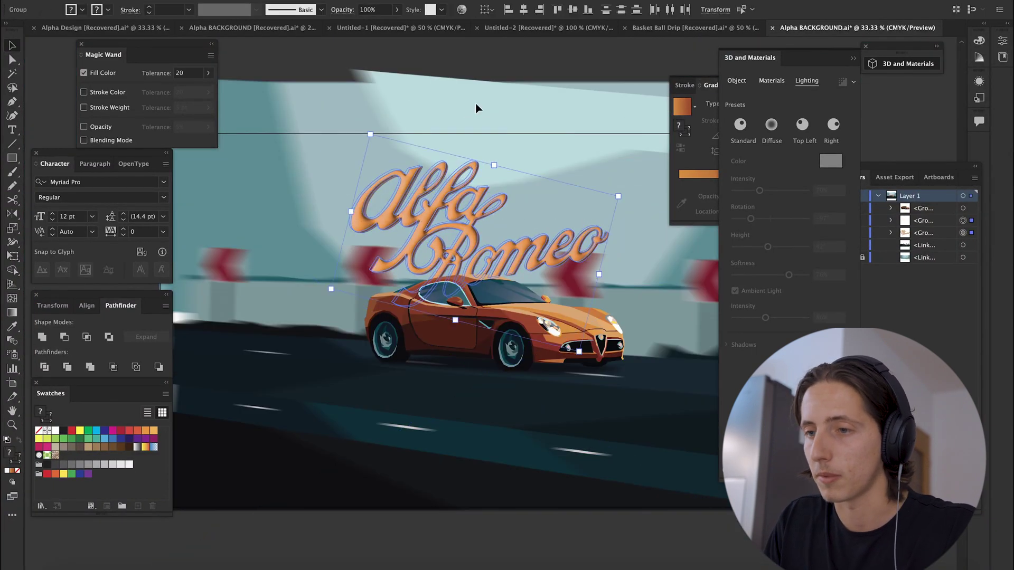
{"action": "key", "text": "super+shift+["}
{"action": "key", "text": "super+]"}
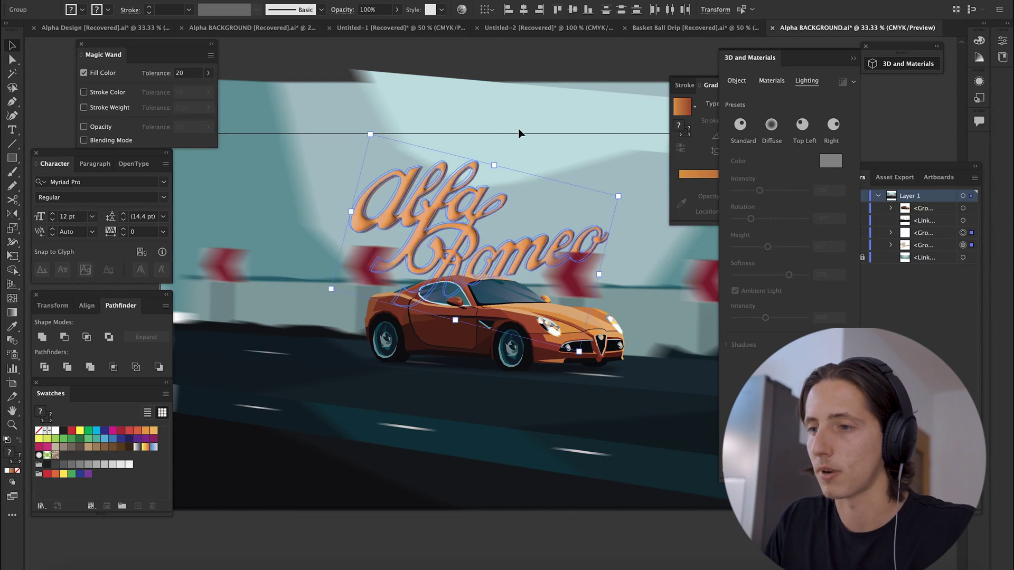
{"action": "scroll", "coordinate": [611, 292], "scroll_direction": "up", "scroll_amount": 3}
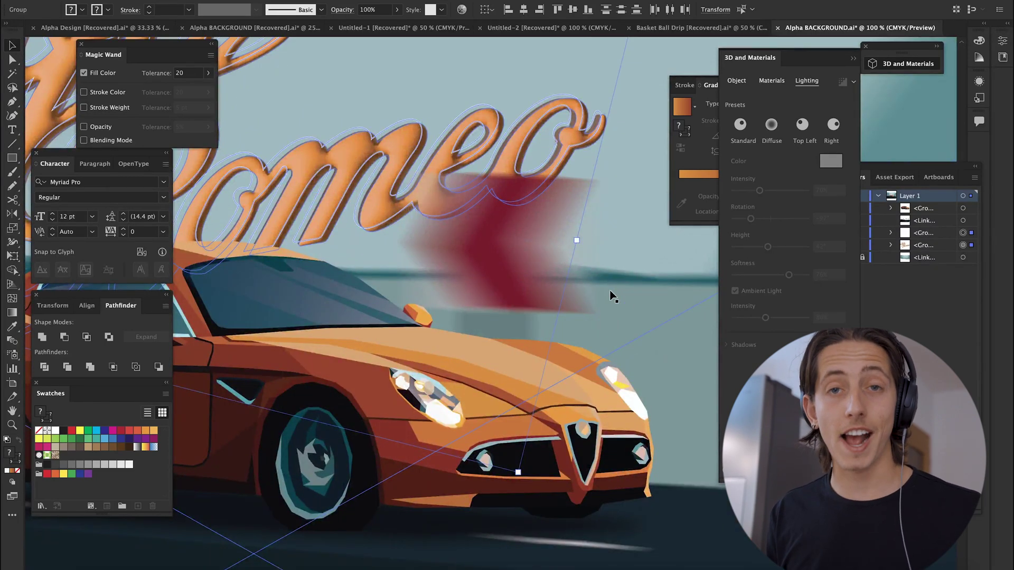
{"action": "scroll", "coordinate": [607, 291], "scroll_direction": "down", "scroll_amount": 2}
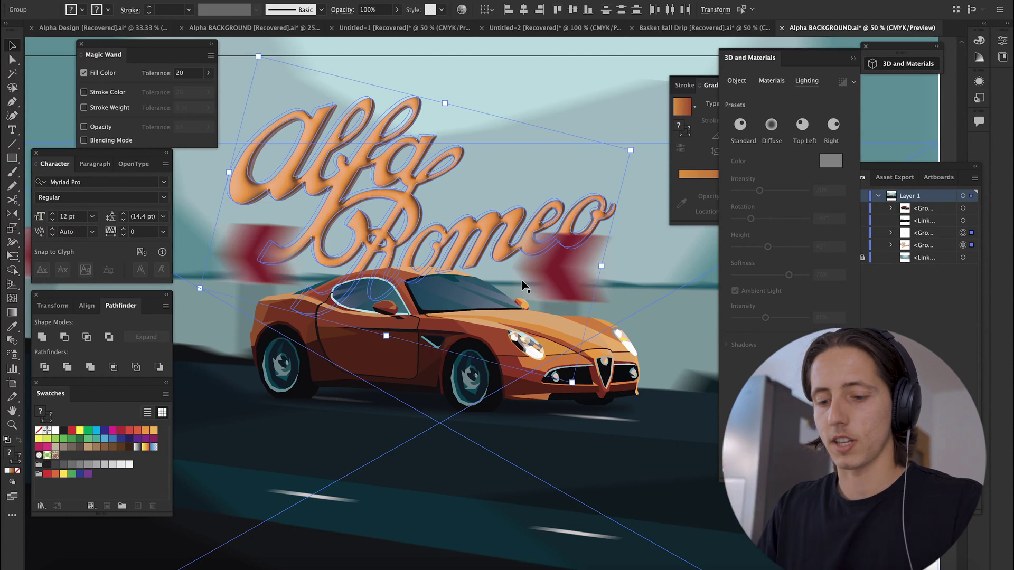
{"action": "scroll", "coordinate": [522, 281], "scroll_direction": "down", "scroll_amount": 1}
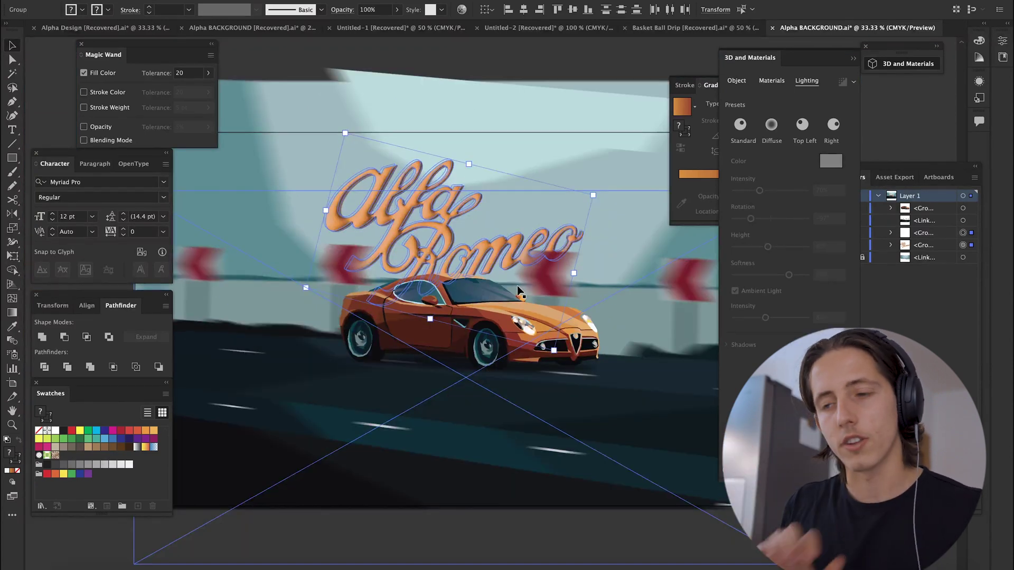
{"action": "scroll", "coordinate": [517, 289], "scroll_direction": "down", "scroll_amount": 1}
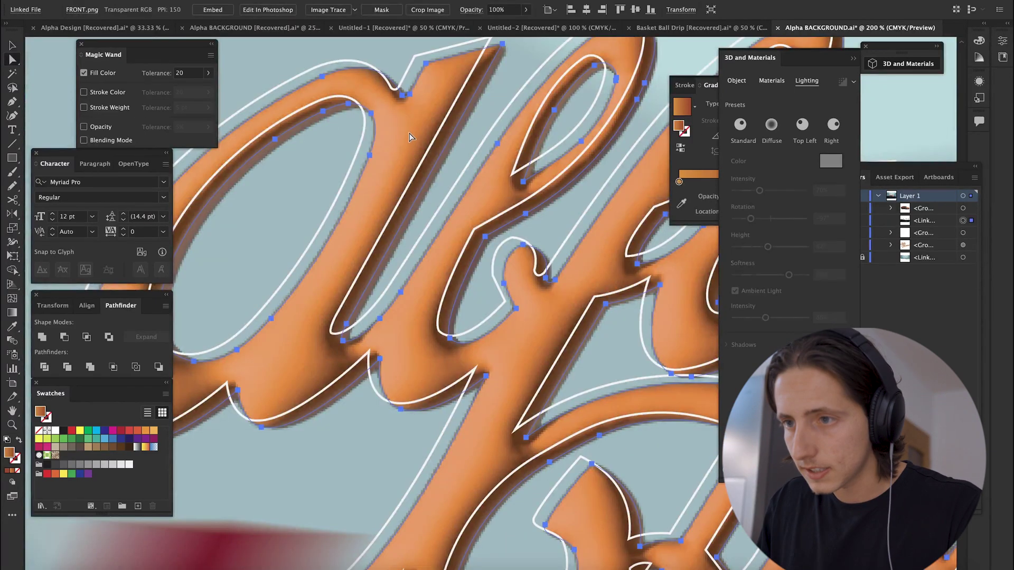
Render the inflated lettering's 3D effect and examine its shading and white outline up close
{"action": "left_click", "coordinate": [410, 133]}
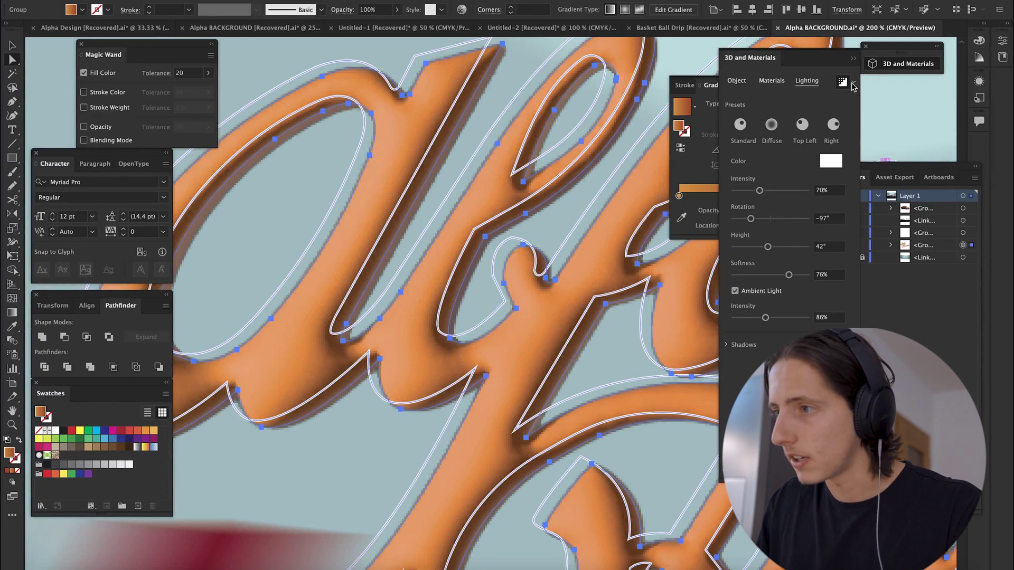
{"action": "scroll", "coordinate": [429, 128], "scroll_direction": "up", "scroll_amount": 2}
{"action": "scroll", "coordinate": [430, 128], "scroll_direction": "down", "scroll_amount": 3}
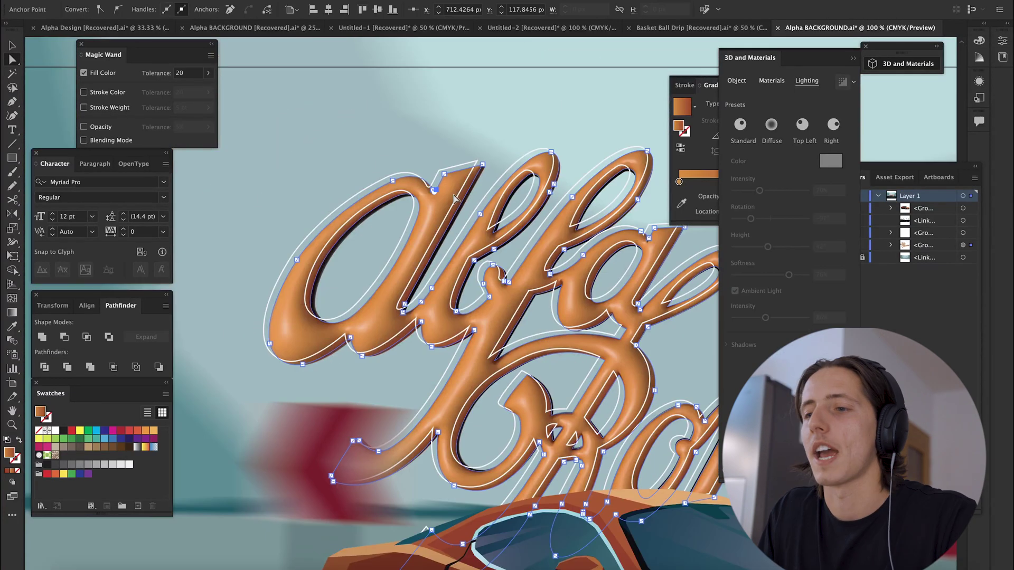
{"action": "scroll", "coordinate": [404, 236], "scroll_direction": "up", "scroll_amount": 4}
{"action": "scroll", "coordinate": [342, 285], "scroll_direction": "down", "scroll_amount": 3}
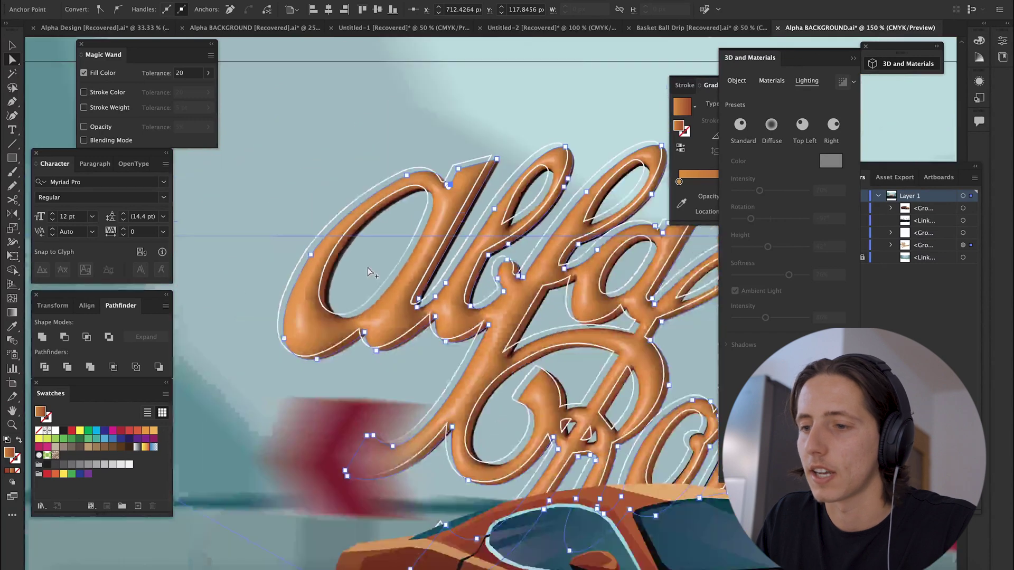
{"action": "scroll", "coordinate": [368, 268], "scroll_direction": "down", "scroll_amount": 1}
{"action": "key", "text": "v"}
{"action": "left_click", "coordinate": [457, 80]}
{"action": "scroll", "coordinate": [458, 129], "scroll_direction": "down", "scroll_amount": 3}
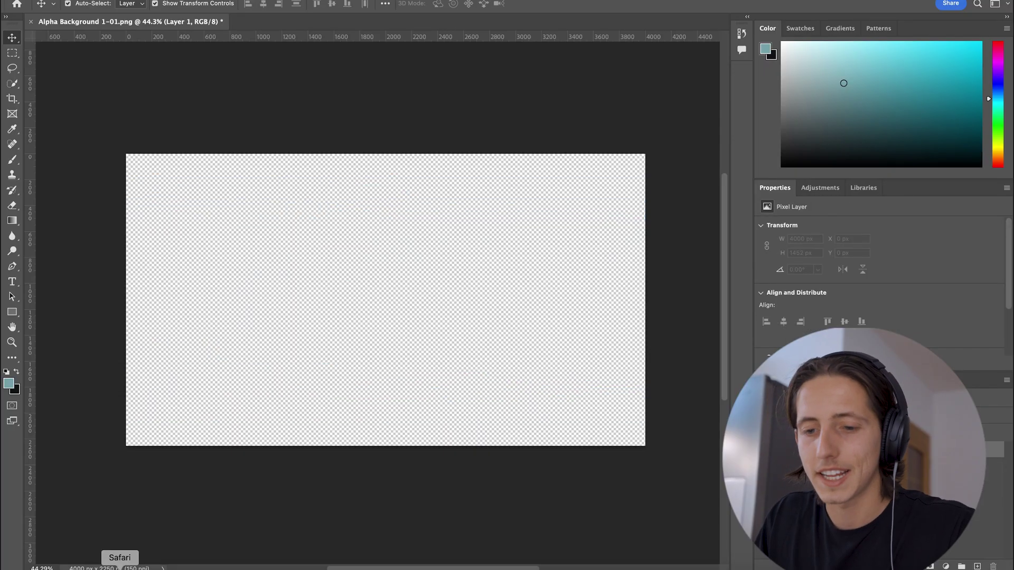
Place ALPHA FINAL-01.png from the Alpha Broll folder into the open Photoshop document and apply the Add Noise filter to it
{"action": "left_click", "coordinate": [62, 566]}
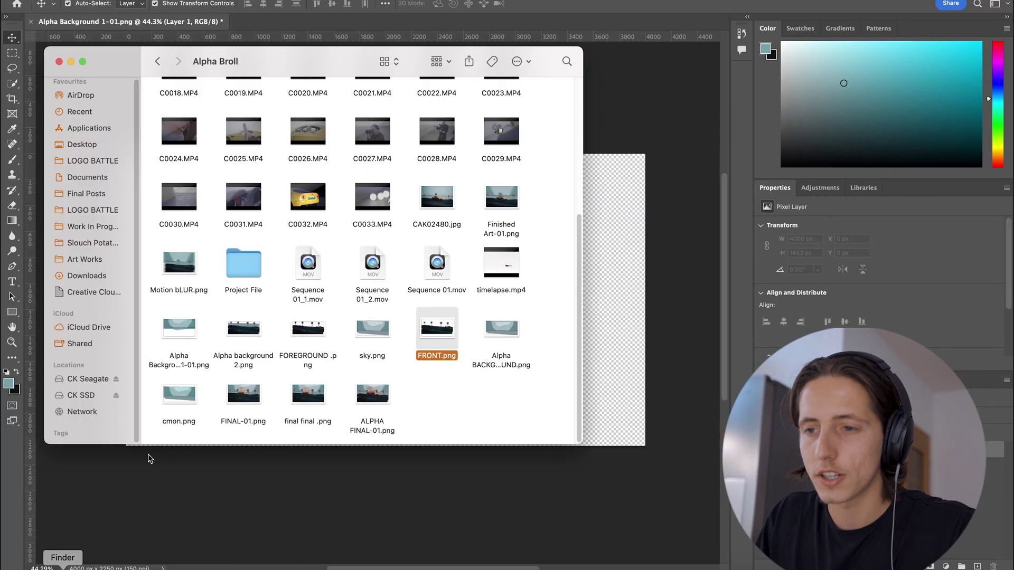
{"action": "left_click_drag", "start_coordinate": [384, 388], "coordinate": [634, 364]}
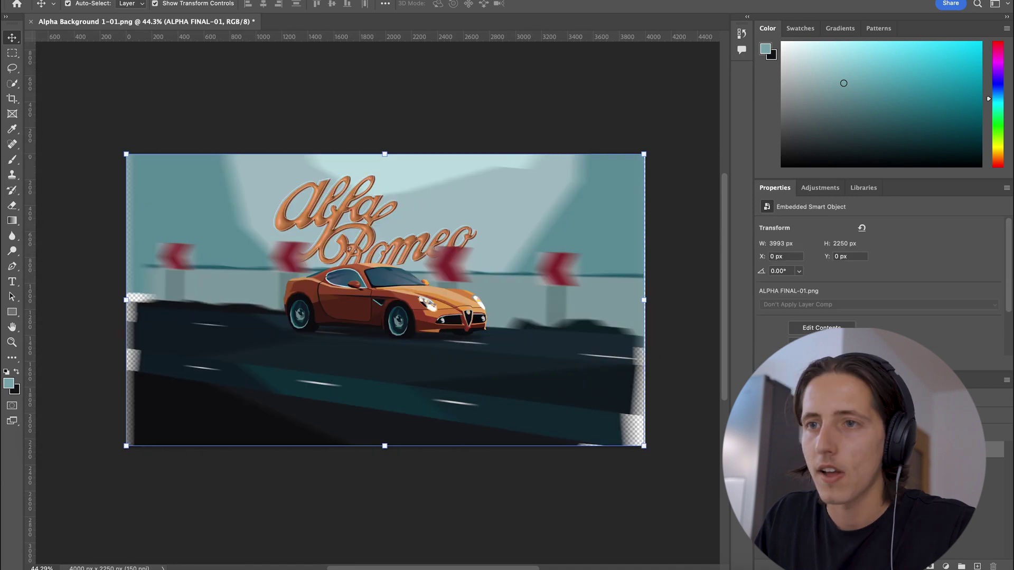
{"action": "left_click", "coordinate": [231, 1]}
{"action": "mouse_move", "coordinate": [288, 157]}
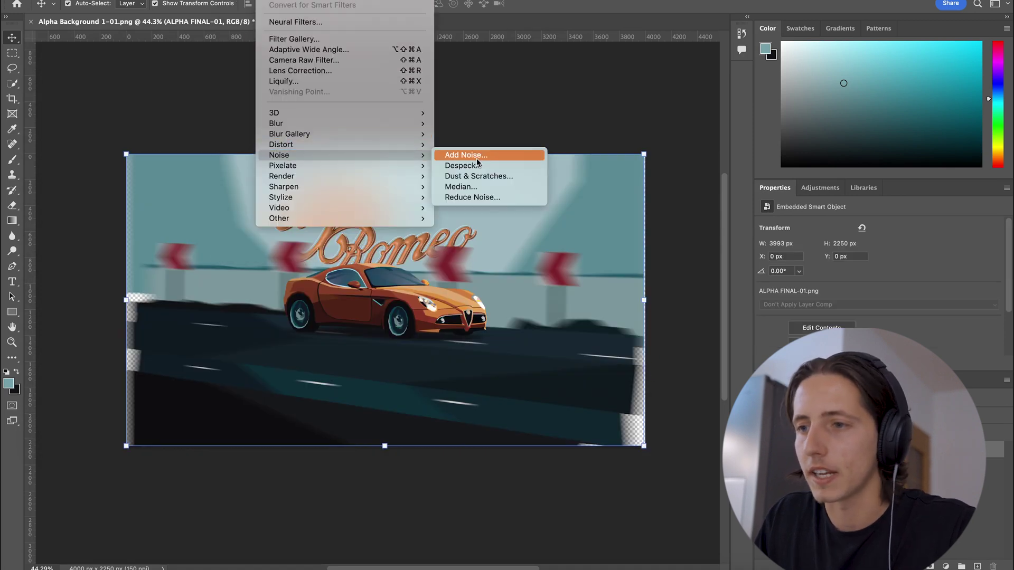
{"action": "left_click", "coordinate": [478, 159]}
Check the grain up close and export the noise-textured artwork with Export As
{"action": "scroll", "coordinate": [340, 357], "scroll_direction": "up", "scroll_amount": 5}
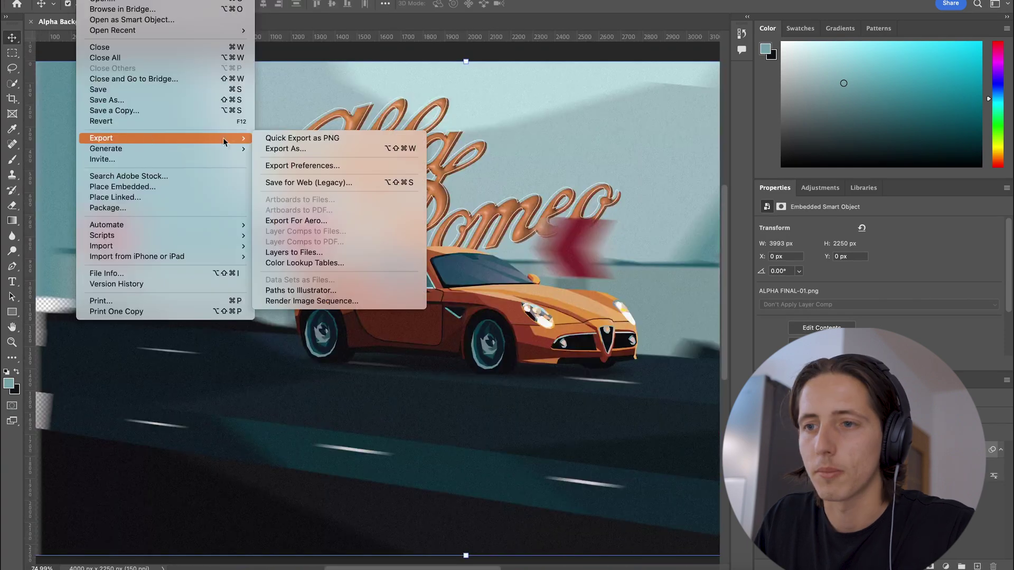
{"action": "left_click", "coordinate": [317, 149]}
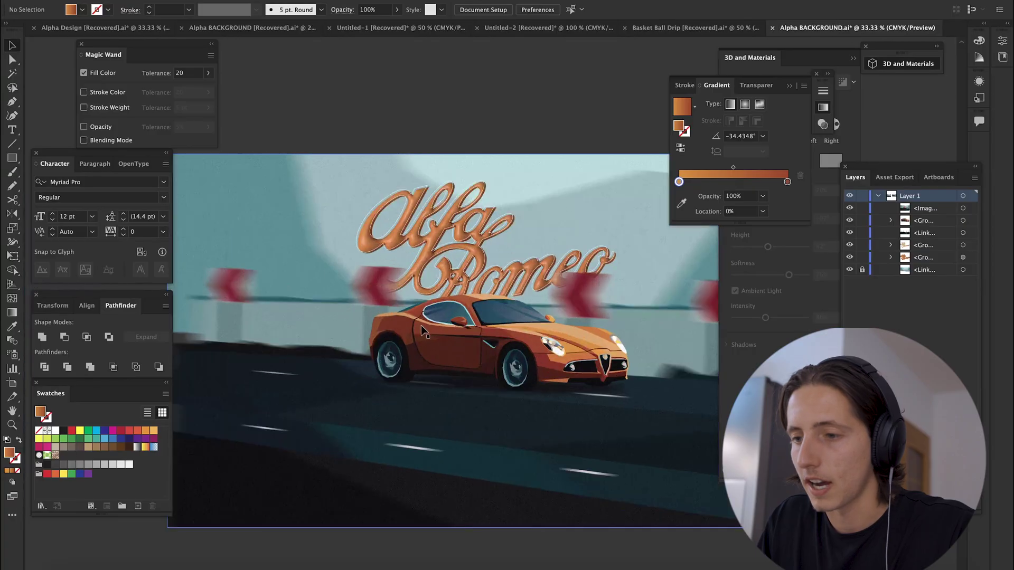
In Illustrator, draw a crop rectangle about 1007 x 1080 px around the car and lettering, spanning the artwork's full height
{"action": "scroll", "coordinate": [423, 332], "scroll_direction": "down", "scroll_amount": 3}
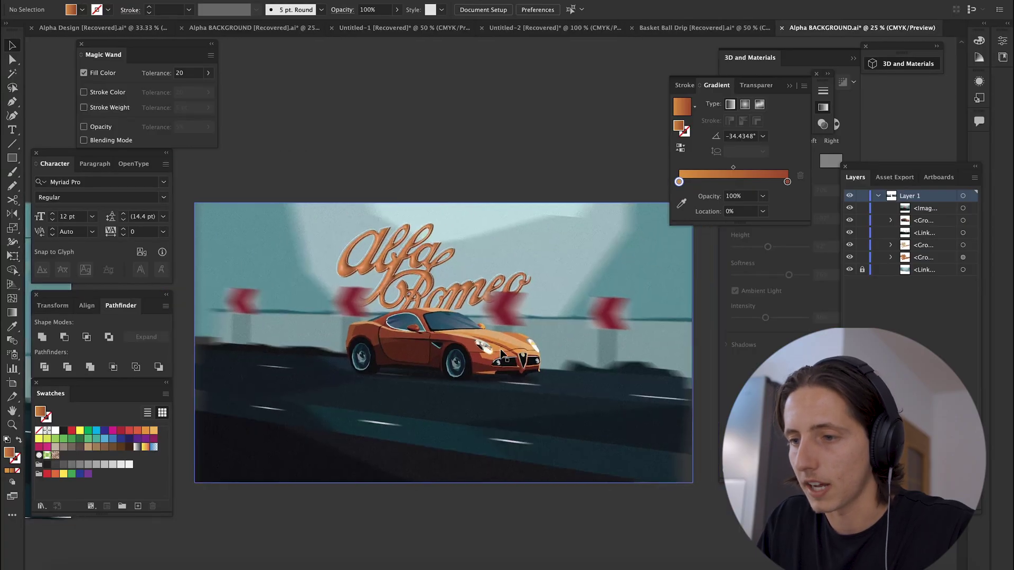
{"action": "key", "text": "m"}
{"action": "left_click_drag", "start_coordinate": [351, 298], "coordinate": [371, 271]}
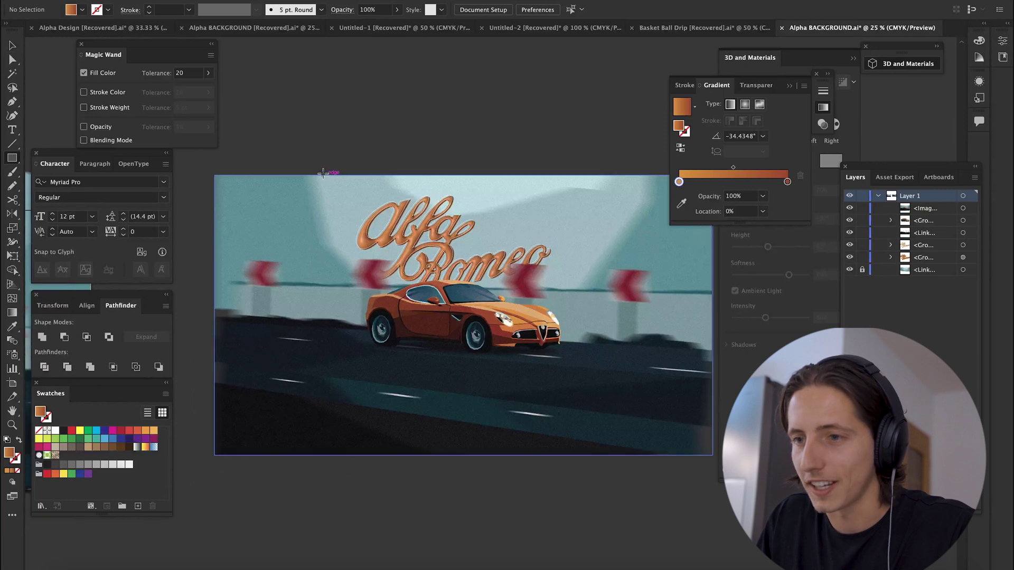
{"action": "left_click_drag", "start_coordinate": [322, 175], "coordinate": [584, 455]}
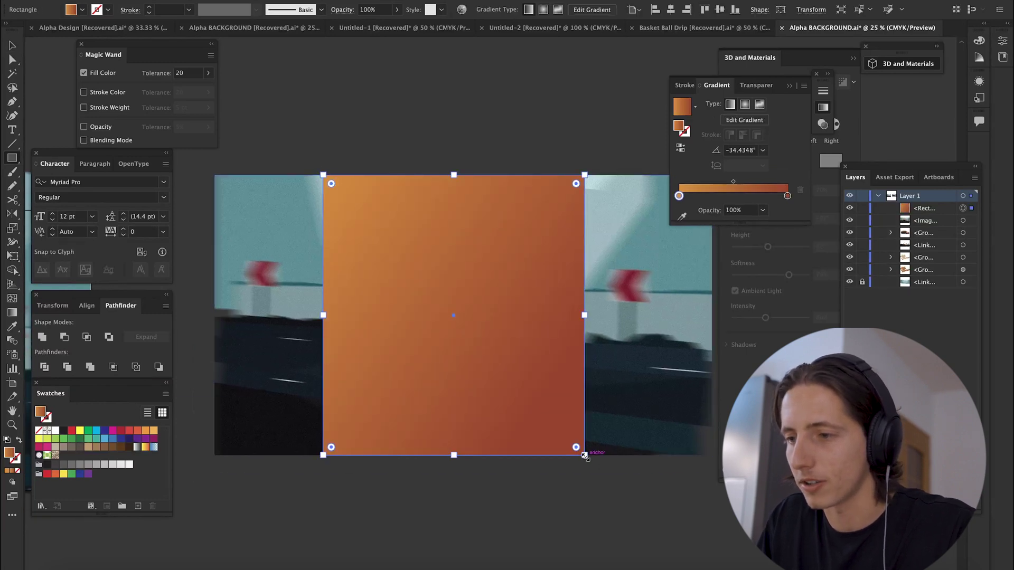
Crop the textured artwork to the rectangle with a clipping mask
{"action": "key", "text": "v"}
{"action": "left_click", "coordinate": [661, 432], "text": "shift"}
{"action": "key", "text": "super+7"}
{"action": "left_click_drag", "start_coordinate": [413, 390], "coordinate": [414, 358]}
{"action": "scroll", "coordinate": [443, 364], "scroll_direction": "up", "scroll_amount": 1}
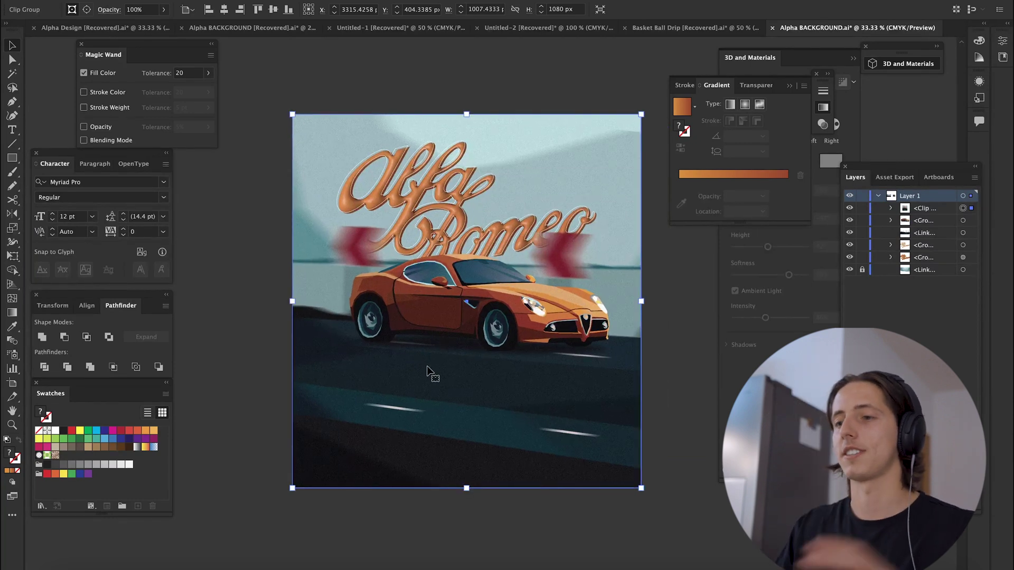